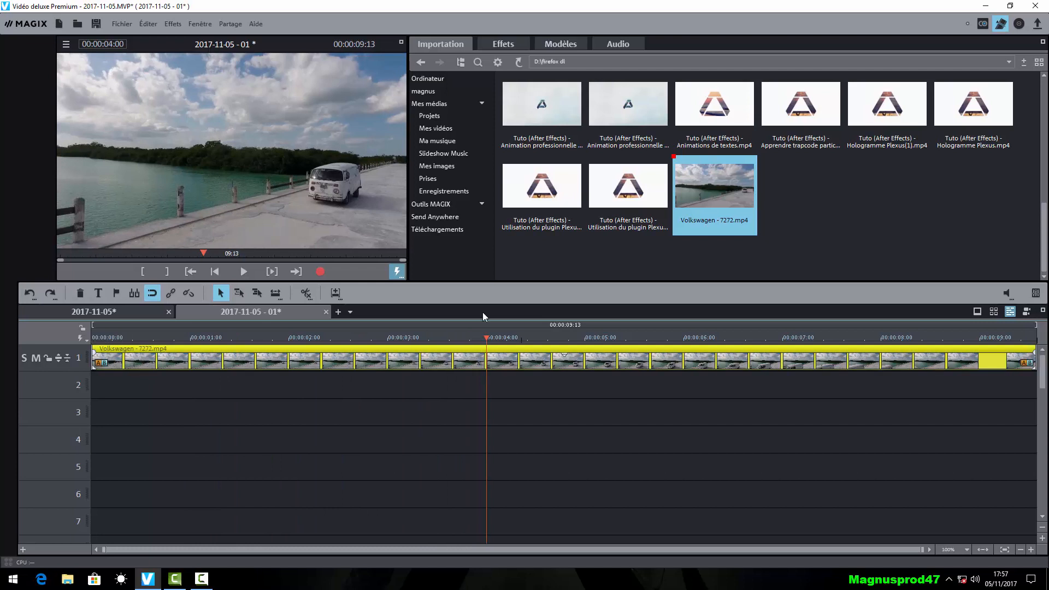
Split the Volkswagen clip at 00:00:04:00 and select the second part.
click(307, 299)
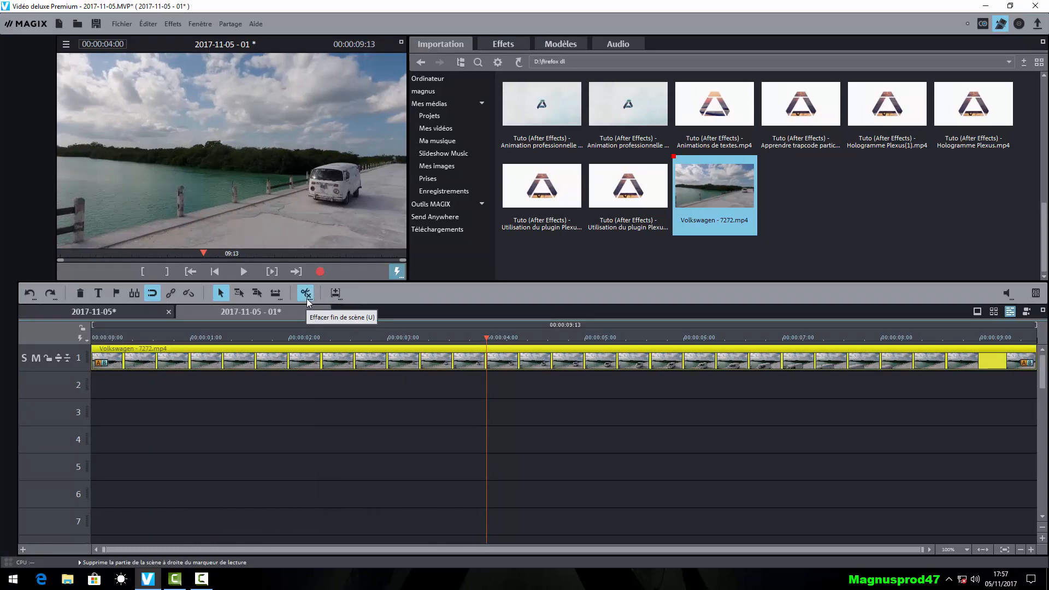
click(330, 313)
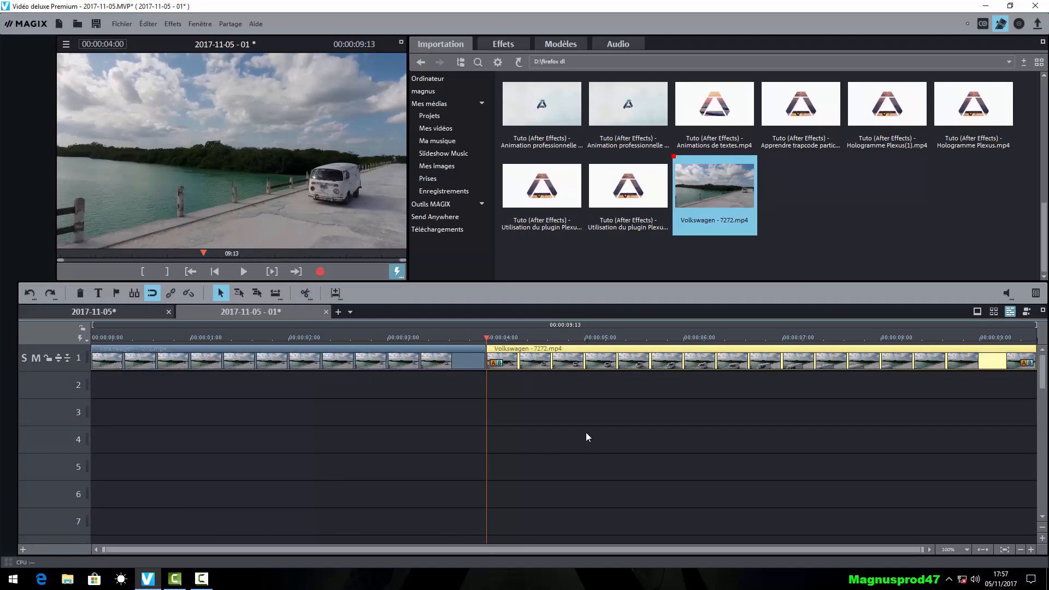
click(614, 355)
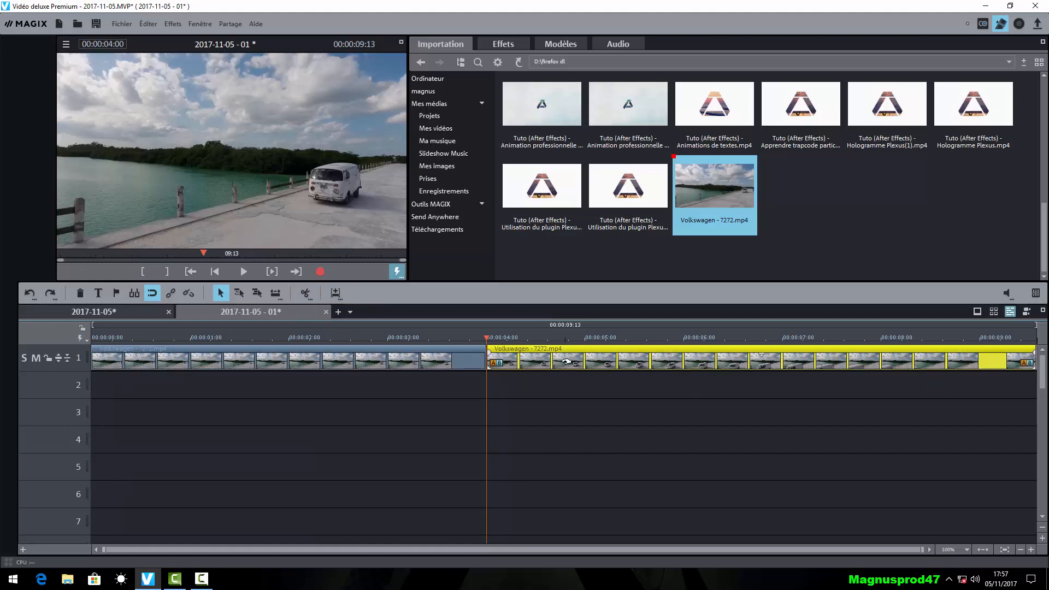
Add the title "La route de Madisson" over the second part of the clip using the title editor.
click(493, 44)
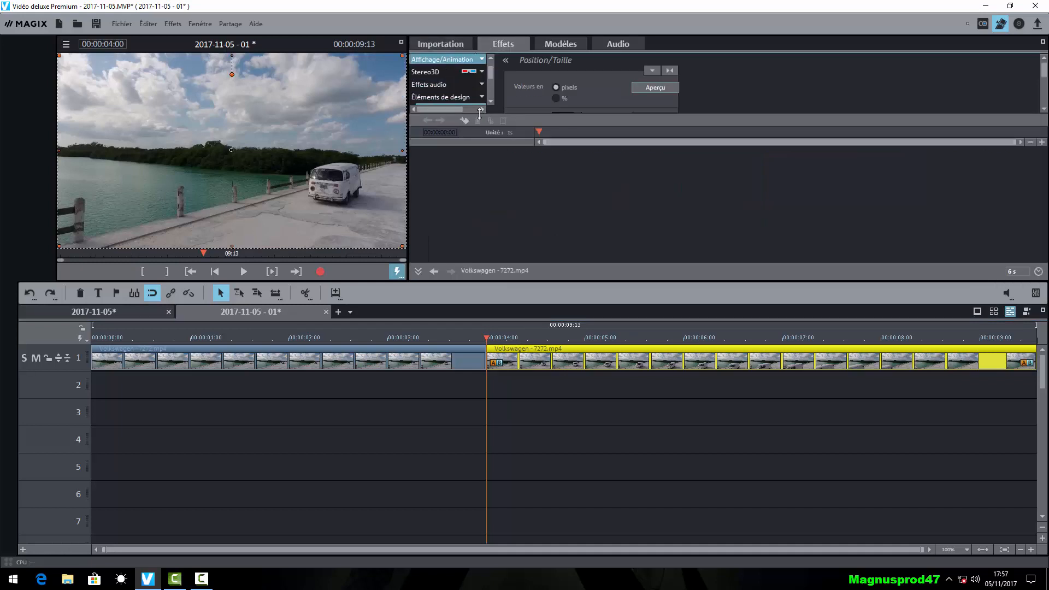
drag(480, 113, 530, 371)
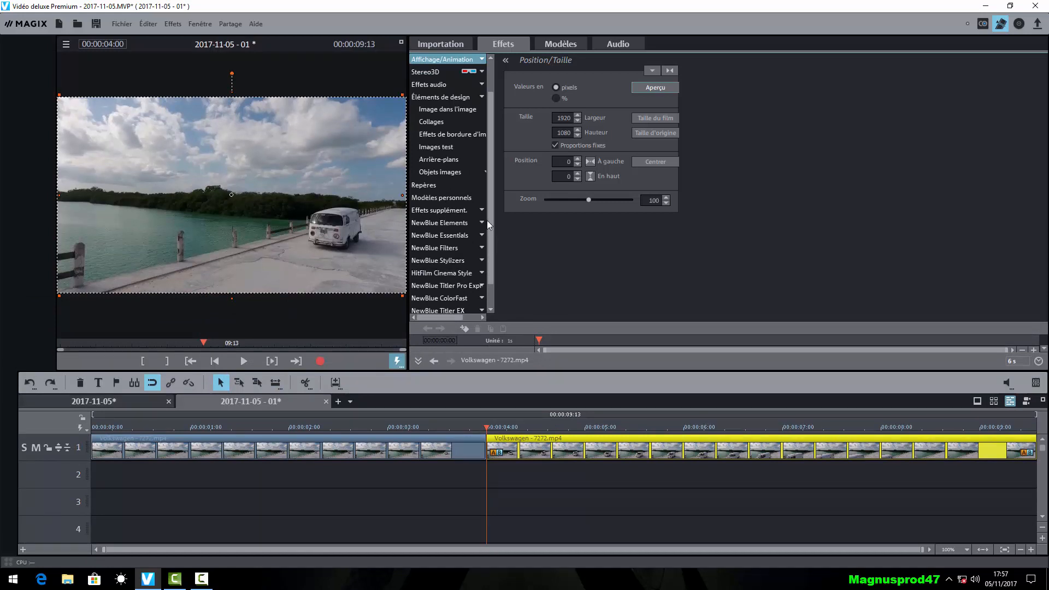
drag(491, 190, 487, 149)
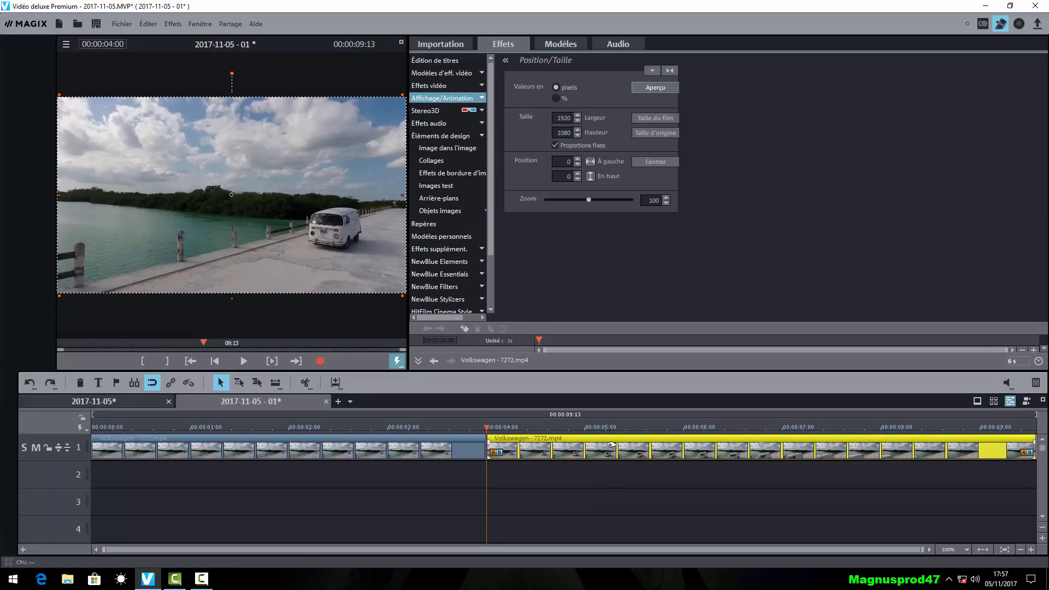
click(444, 60)
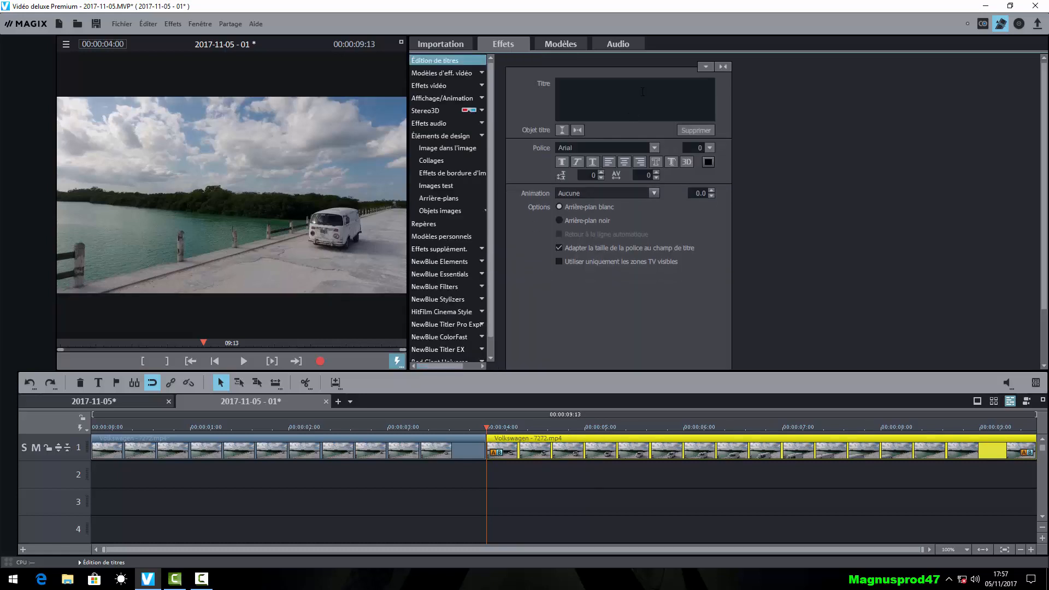
text(L)
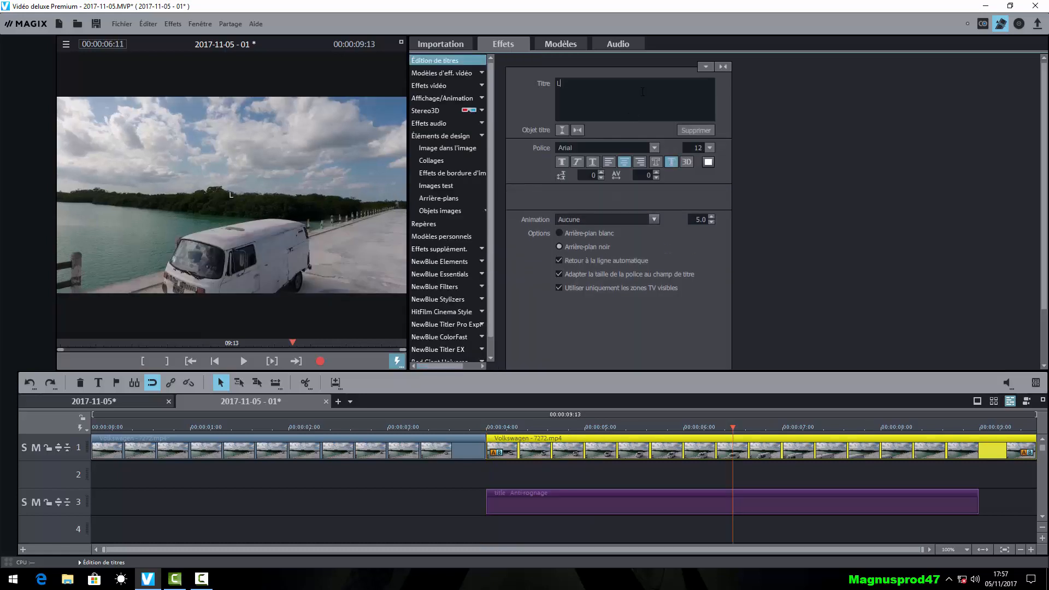
text(a route d)
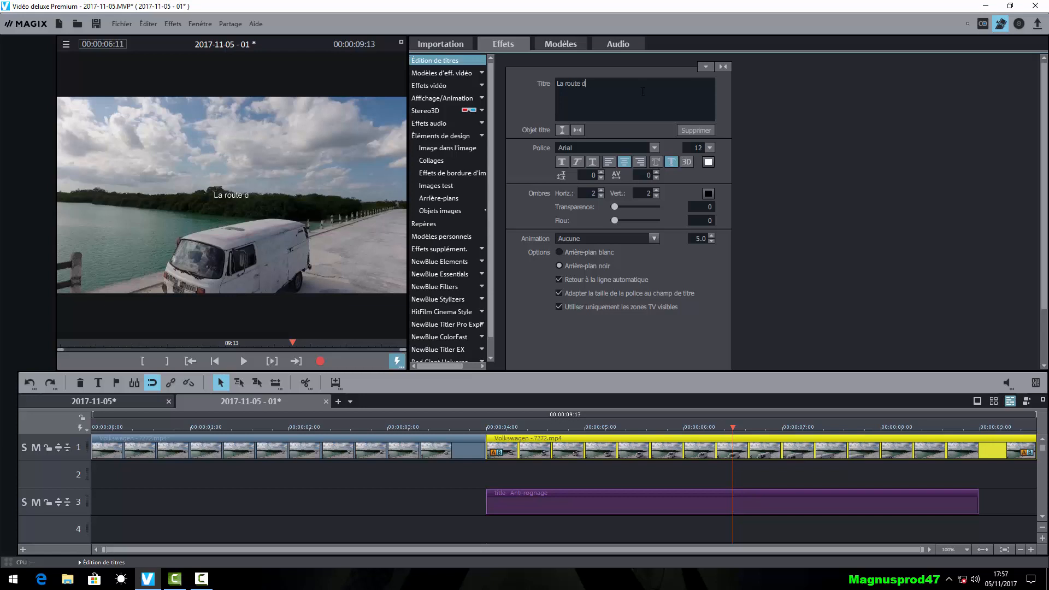
text(e Madisson)
Set the title's font size to 31.
click(710, 148)
drag(710, 246, 714, 232)
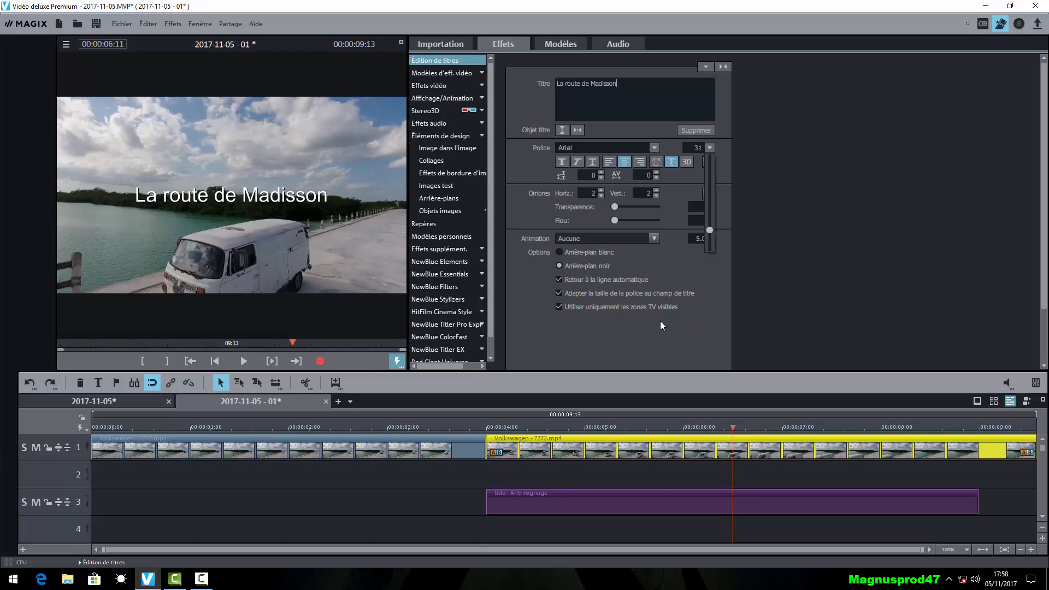
click(804, 366)
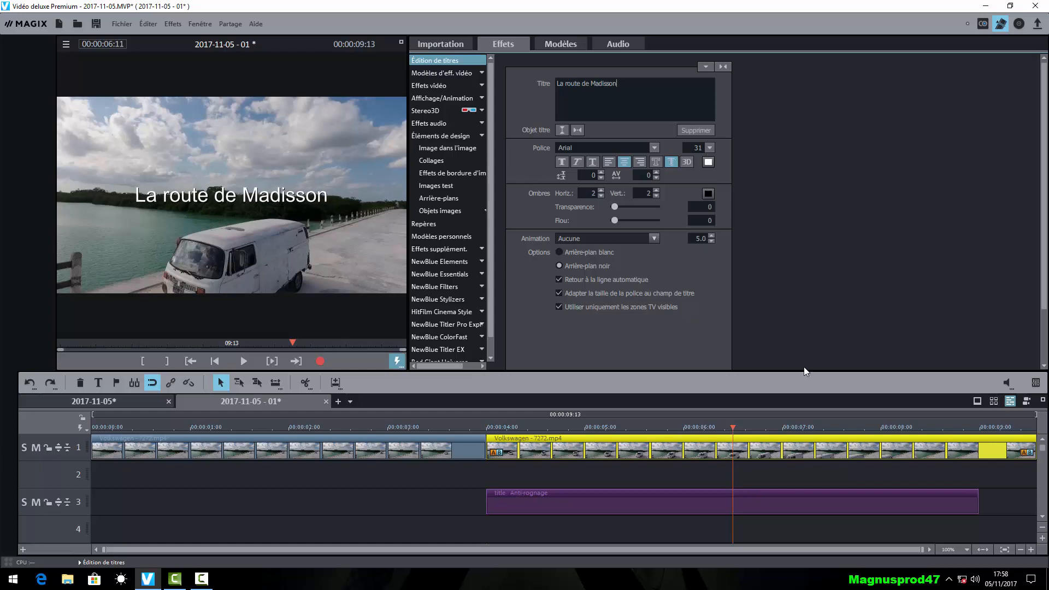
Move the playhead to 00:00:04:09 and reposition the title to about 597 px from the left and 681 px from the top.
drag(732, 432, 524, 438)
click(606, 500)
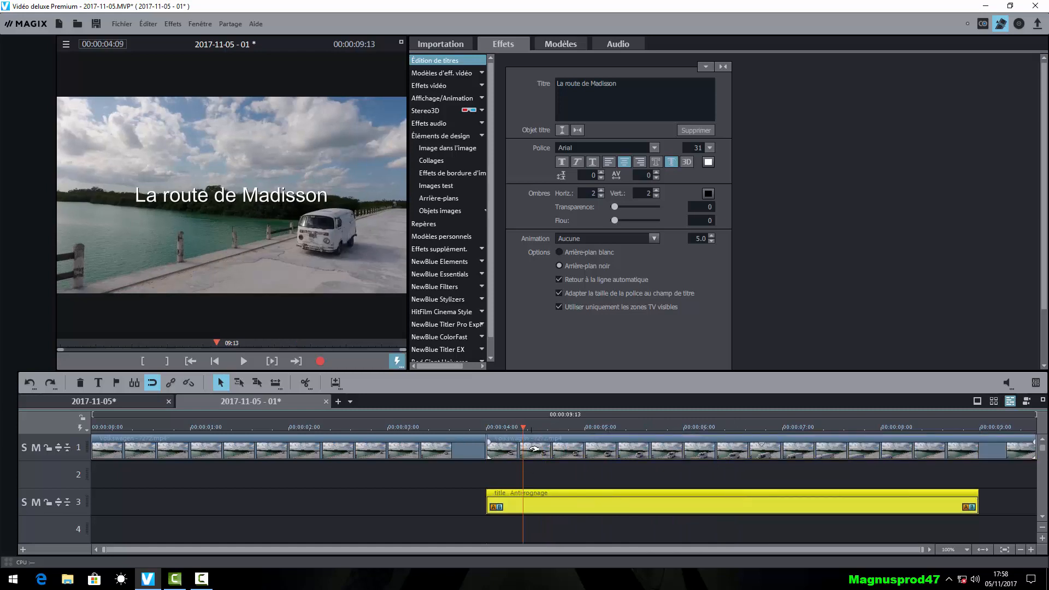
click(457, 102)
click(453, 110)
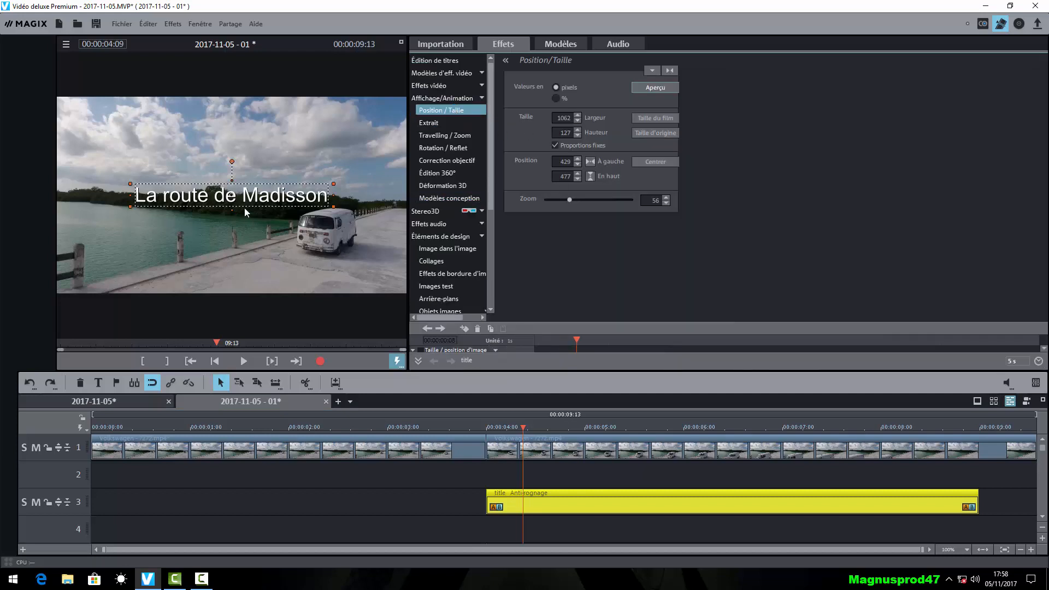
drag(247, 196, 278, 232)
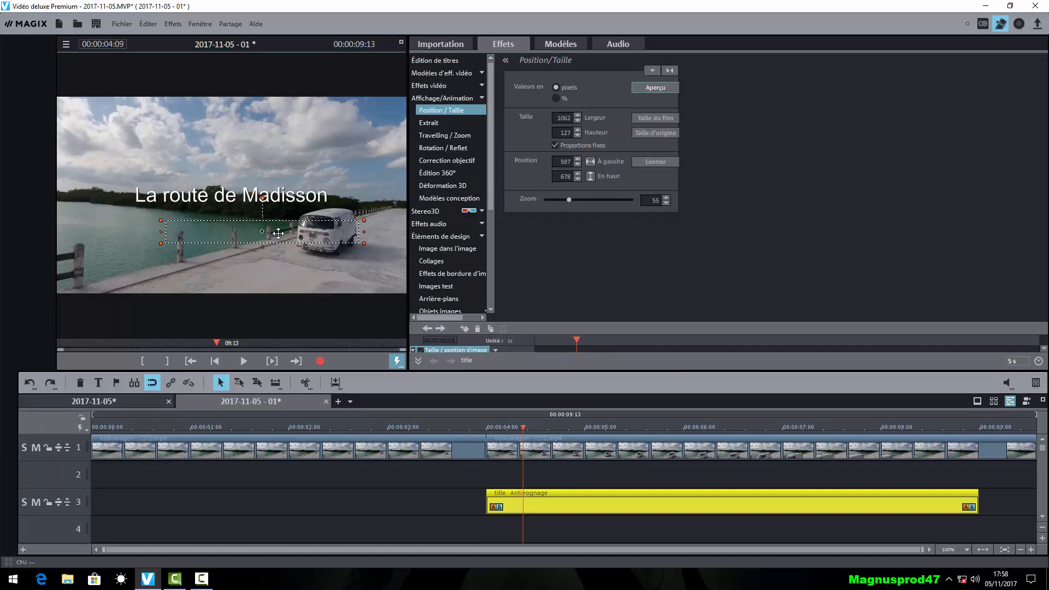
Rotate the title about its vertical axis to -61 degrees with Rotation / Reflet.
click(448, 147)
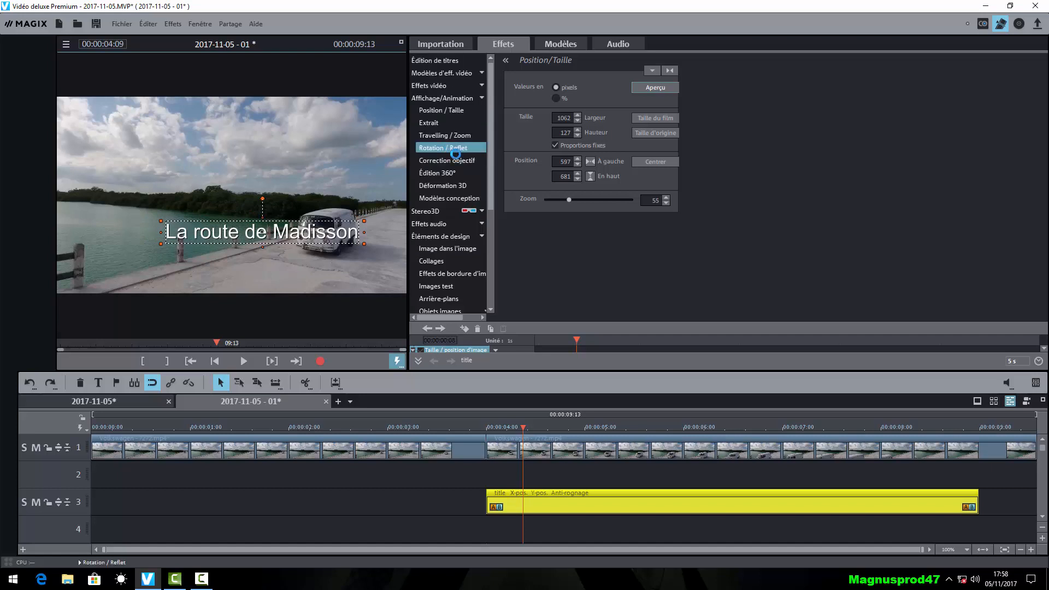
drag(584, 93, 569, 103)
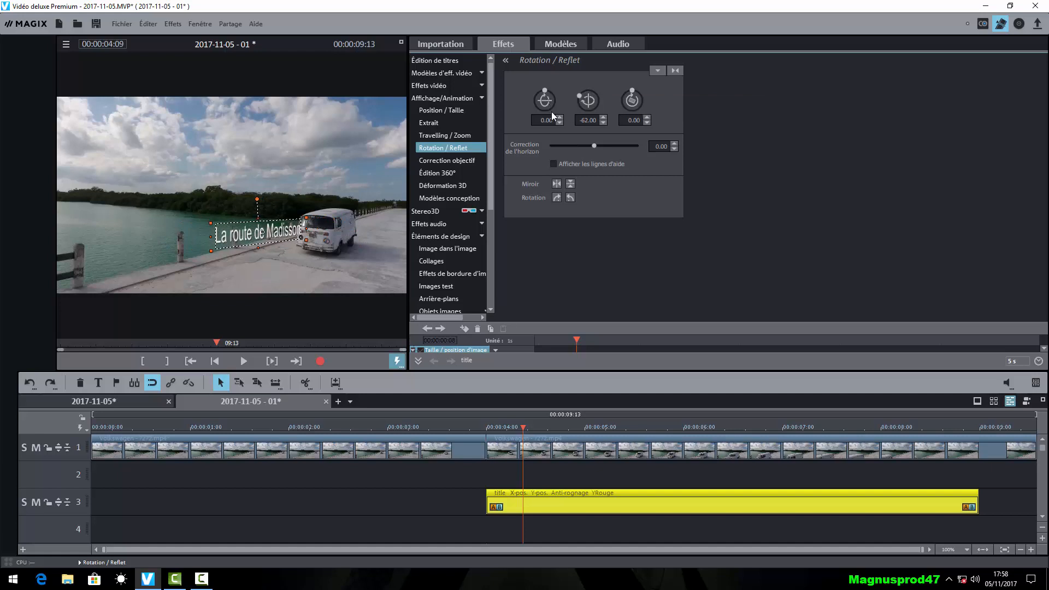
click(603, 119)
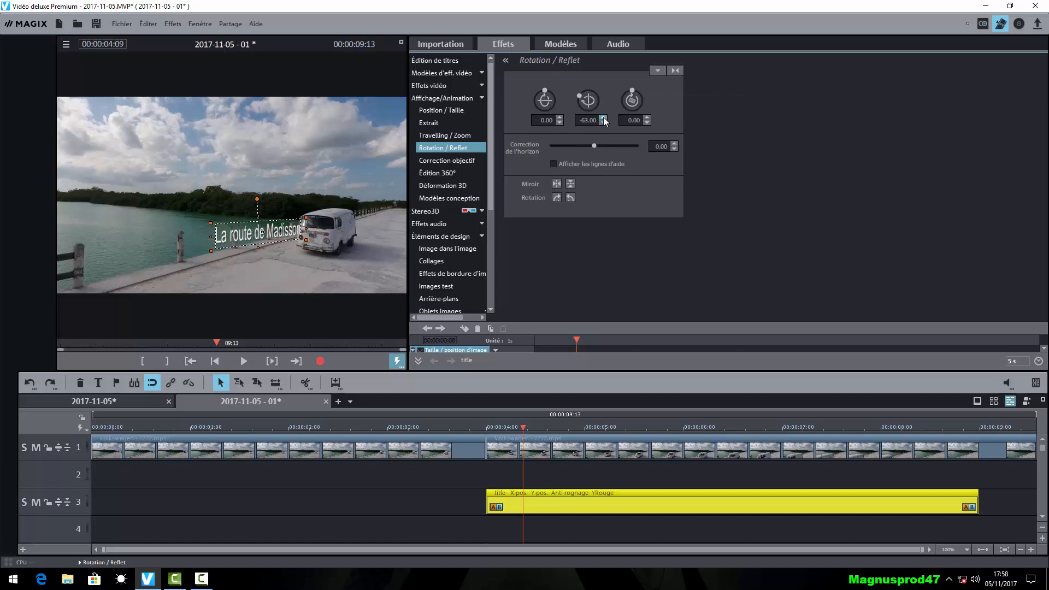
Try tilting the title about its horizontal axis to -10 degrees.
click(559, 123)
click(559, 123)
click(559, 123)
click(559, 123)
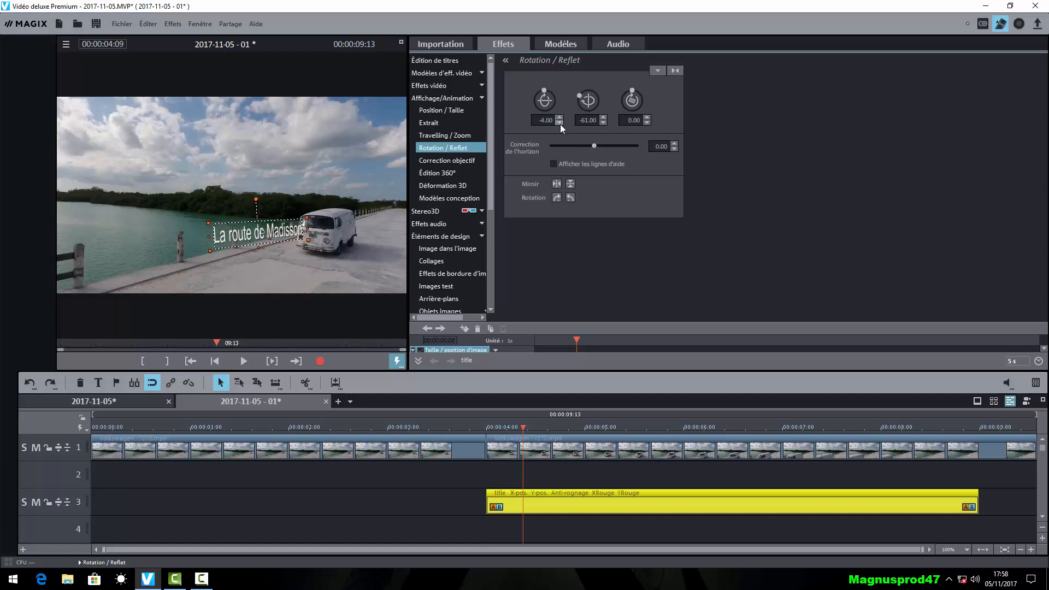
click(559, 123)
click(558, 123)
click(559, 123)
click(559, 122)
click(559, 122)
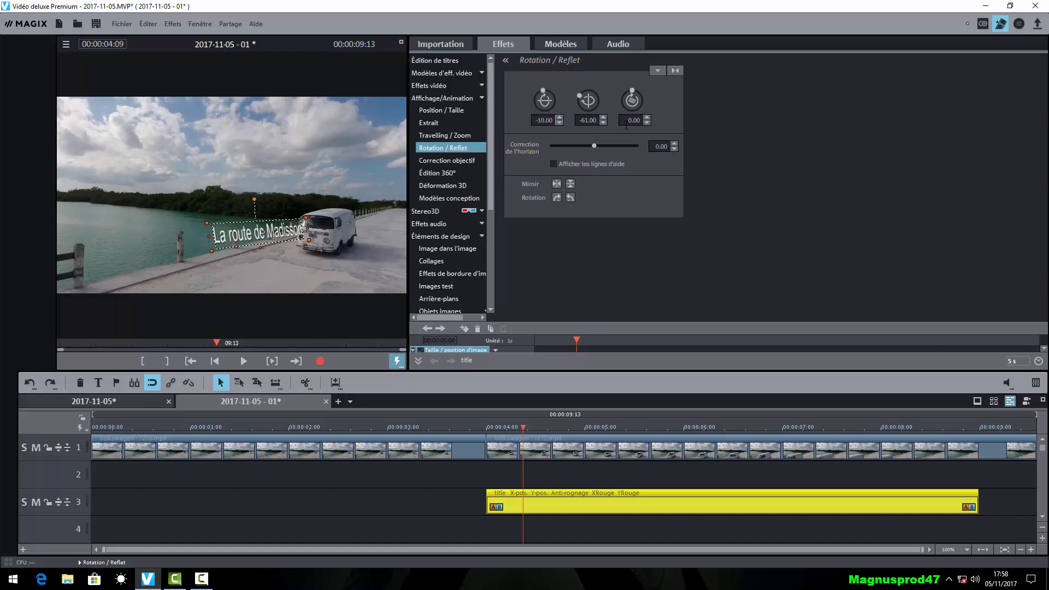
Set the title's in-plane rotation to -11 degrees.
click(647, 123)
click(647, 123)
click(647, 123)
click(647, 123)
click(646, 123)
click(647, 122)
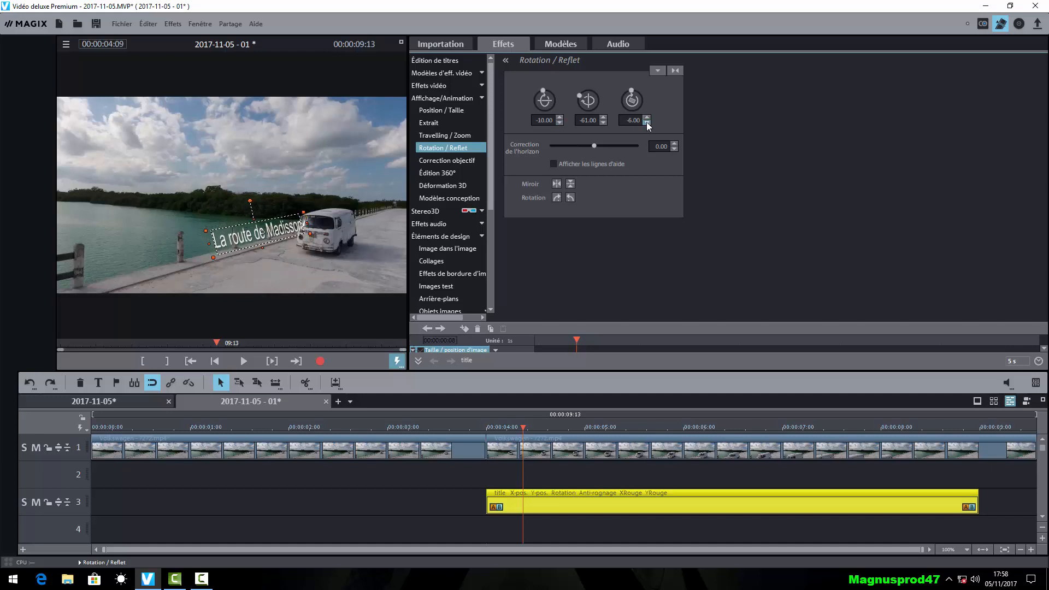
click(647, 122)
click(647, 123)
click(647, 123)
click(647, 123)
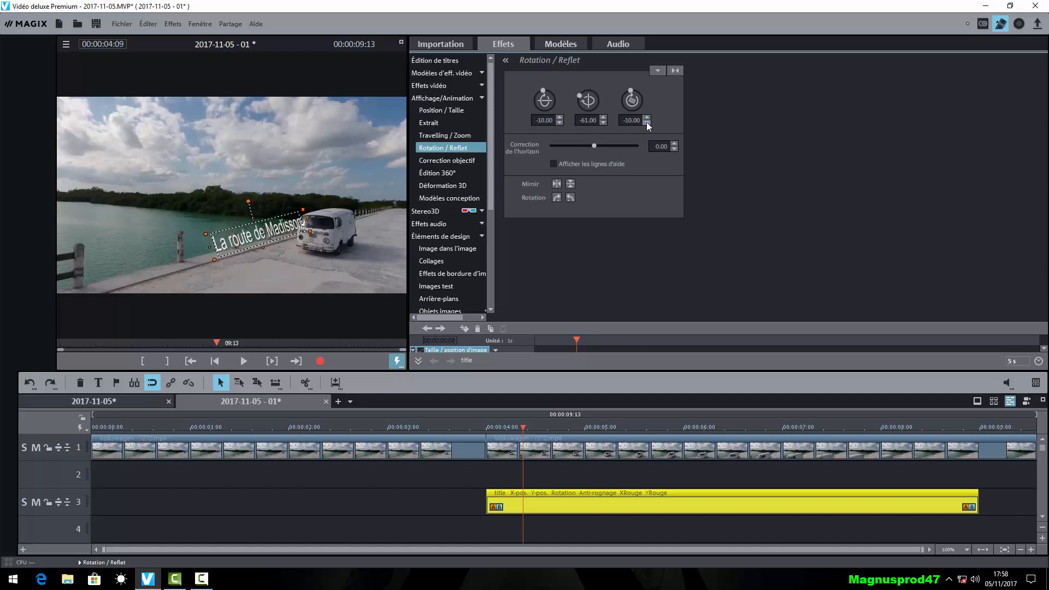
click(647, 123)
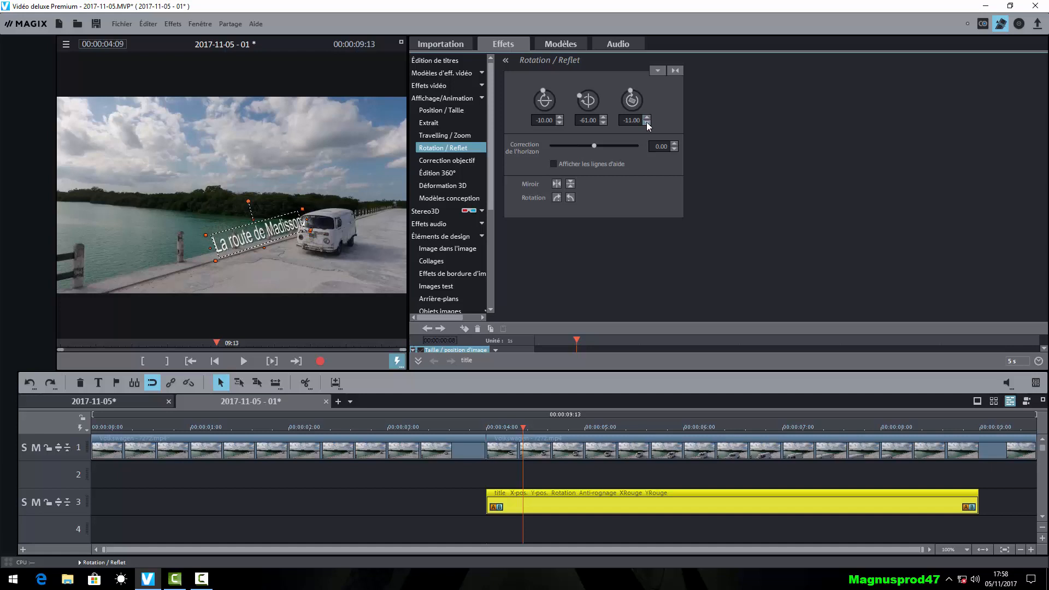
Set the title's rotation about its horizontal axis to 10 degrees.
click(560, 117)
click(559, 117)
click(559, 117)
click(559, 118)
click(560, 117)
click(559, 117)
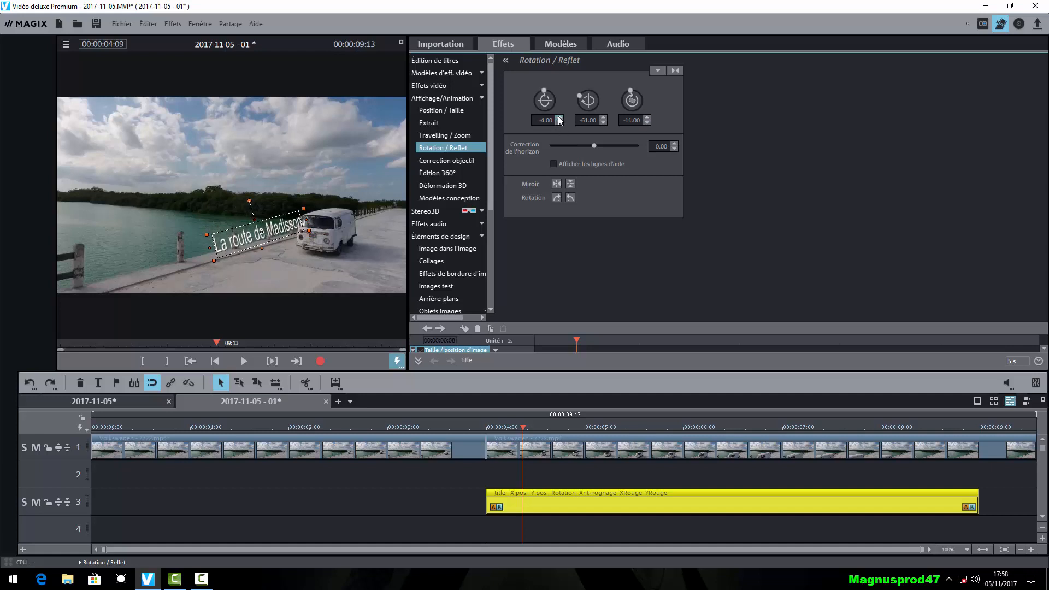
click(559, 117)
click(559, 118)
click(560, 118)
click(559, 117)
click(560, 117)
click(560, 117)
click(560, 117)
click(559, 118)
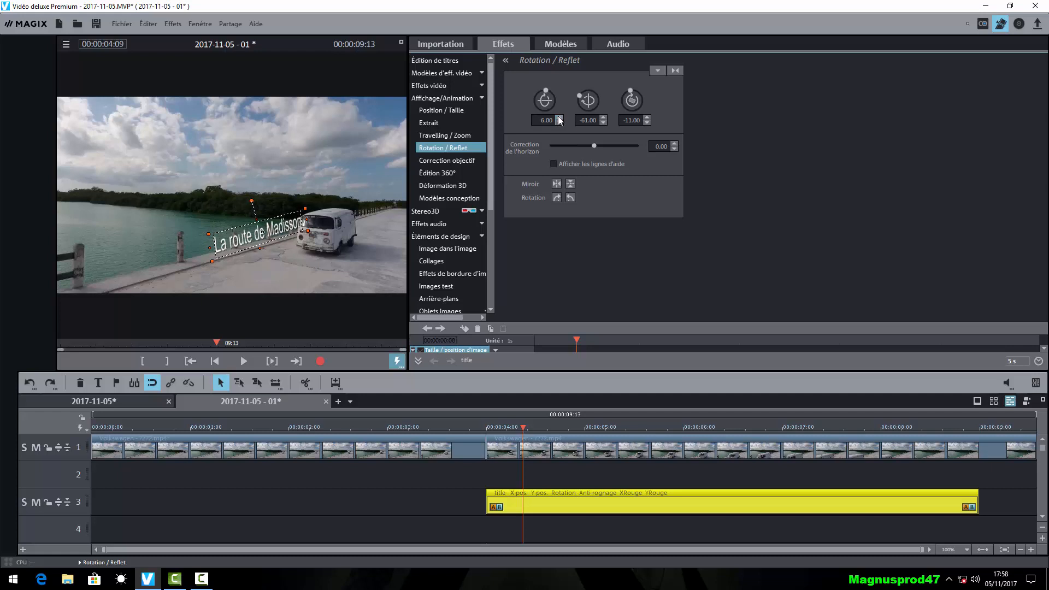
click(560, 117)
click(559, 118)
click(559, 117)
click(560, 118)
click(560, 117)
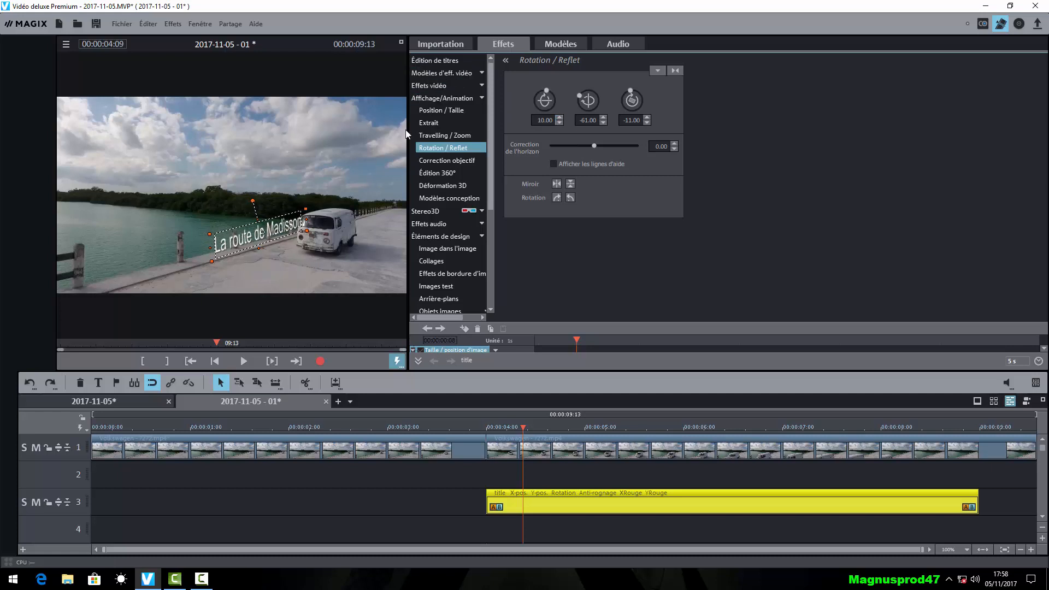
Move the title onto the side of the van in the enlarged preview, then restore the normal layout and deselect the title.
click(443, 111)
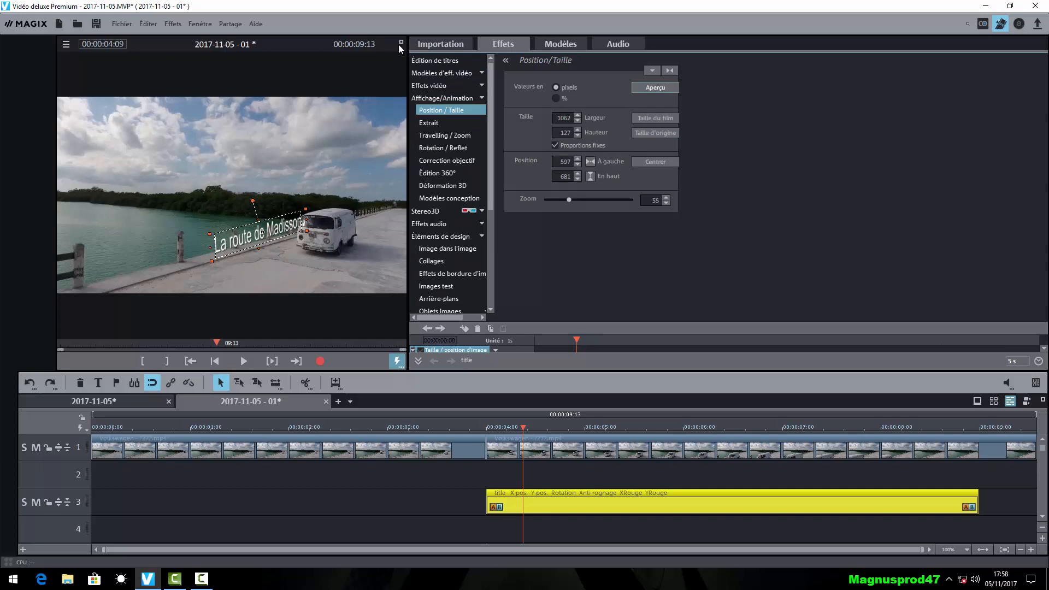
click(399, 44)
drag(653, 380, 820, 391)
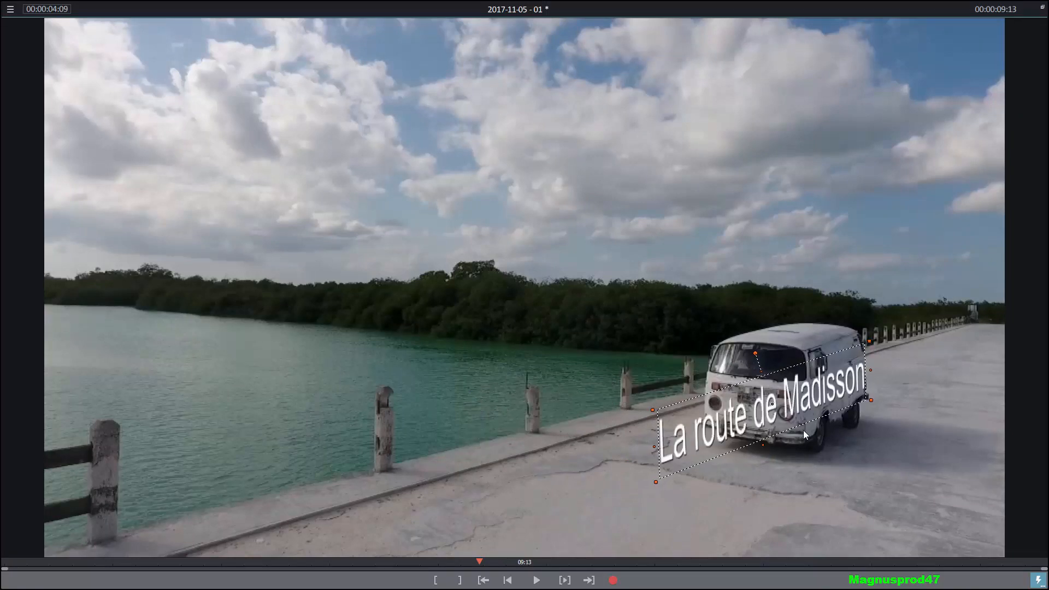
click(1042, 7)
click(616, 475)
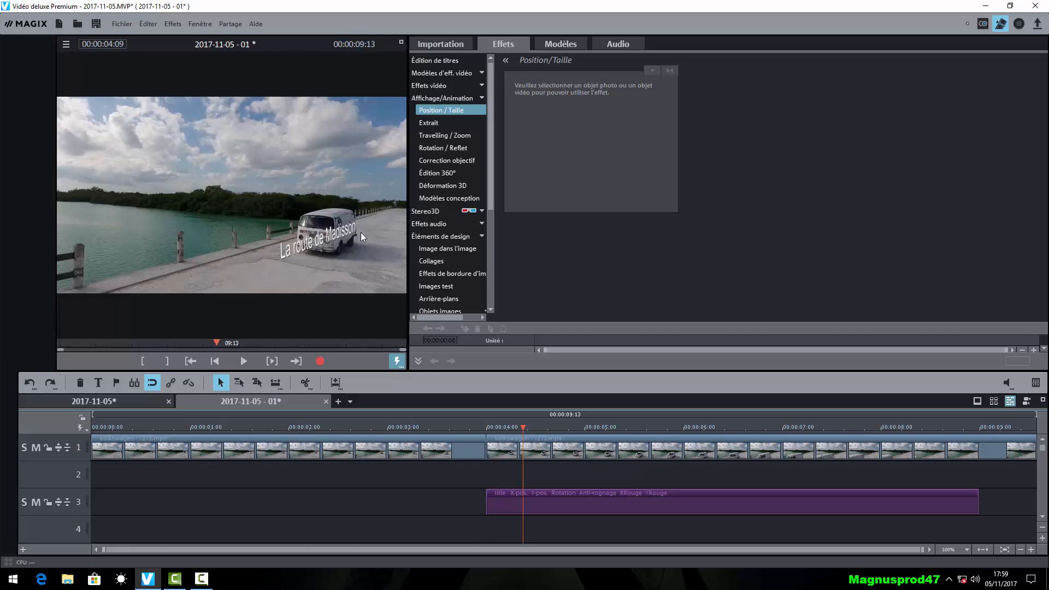
Place the white (Blanc) test image on track 2, starting where the second video part begins.
click(465, 97)
click(464, 136)
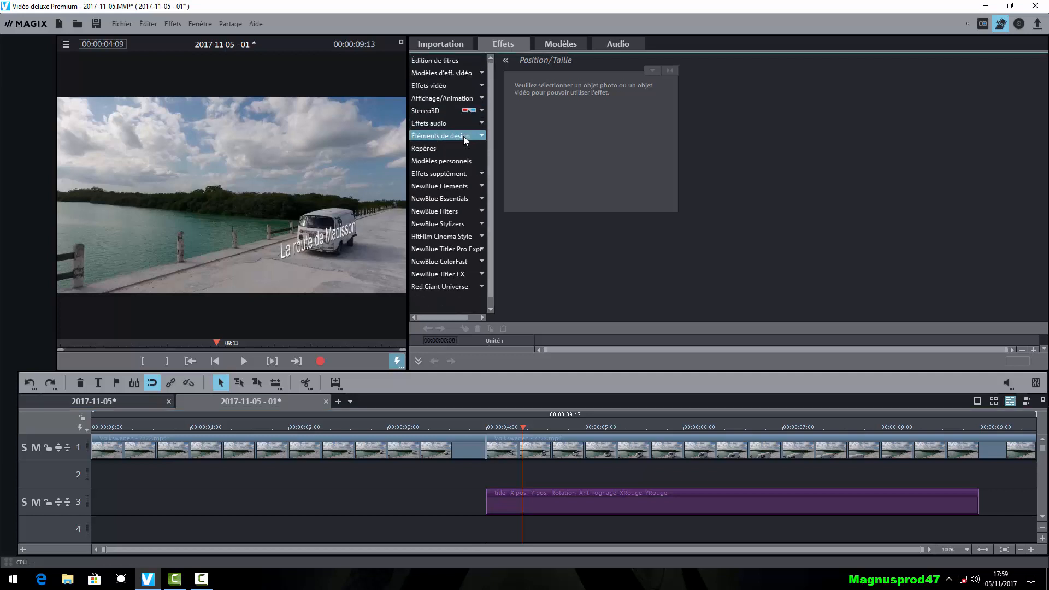
click(463, 136)
click(465, 185)
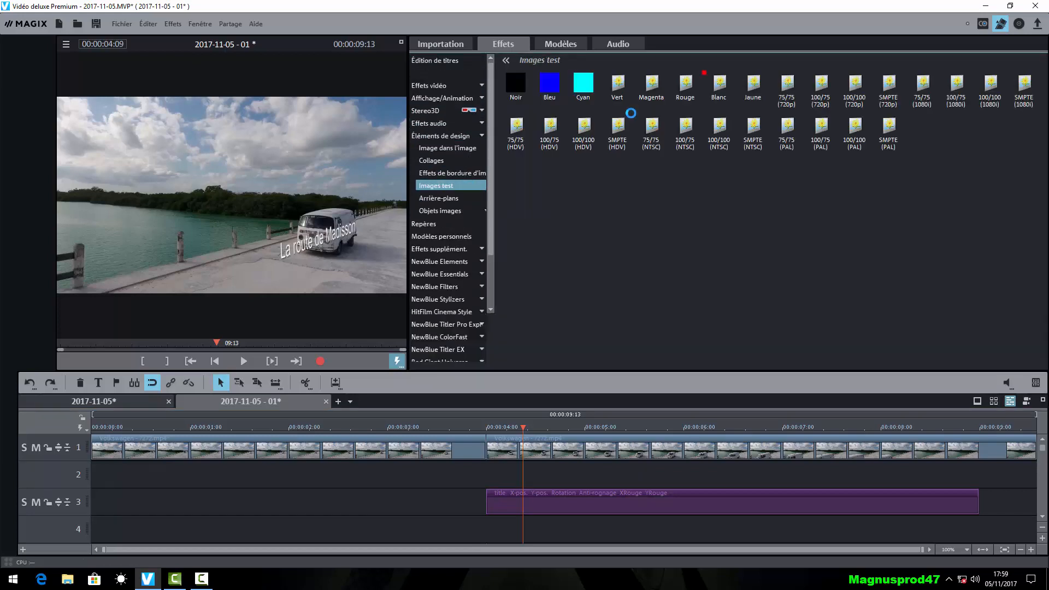
drag(718, 87, 531, 472)
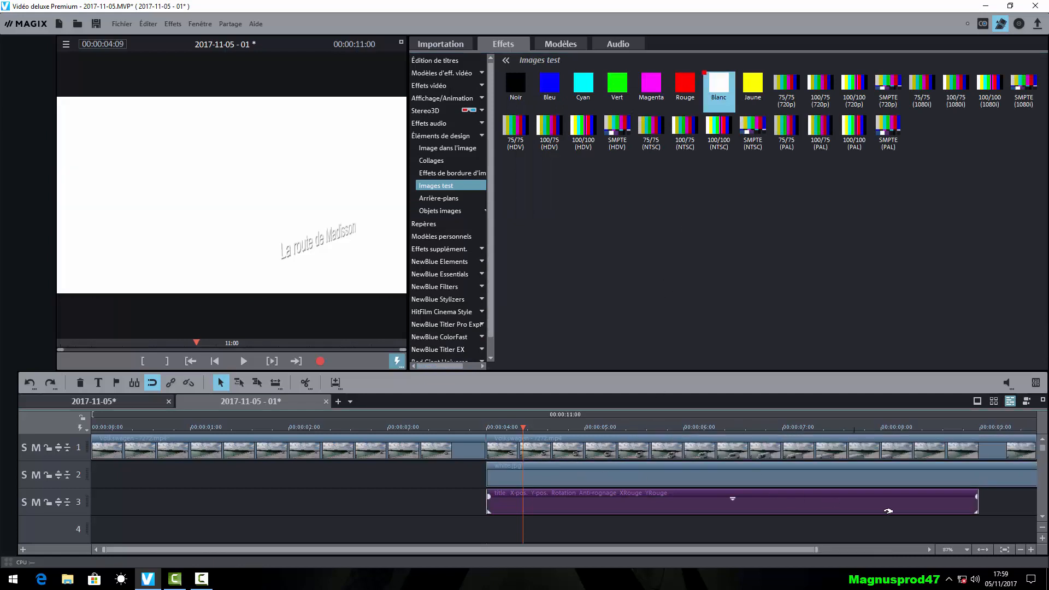
Extend the title and trim the white image so both end together with the video clip.
click(1019, 551)
click(1018, 551)
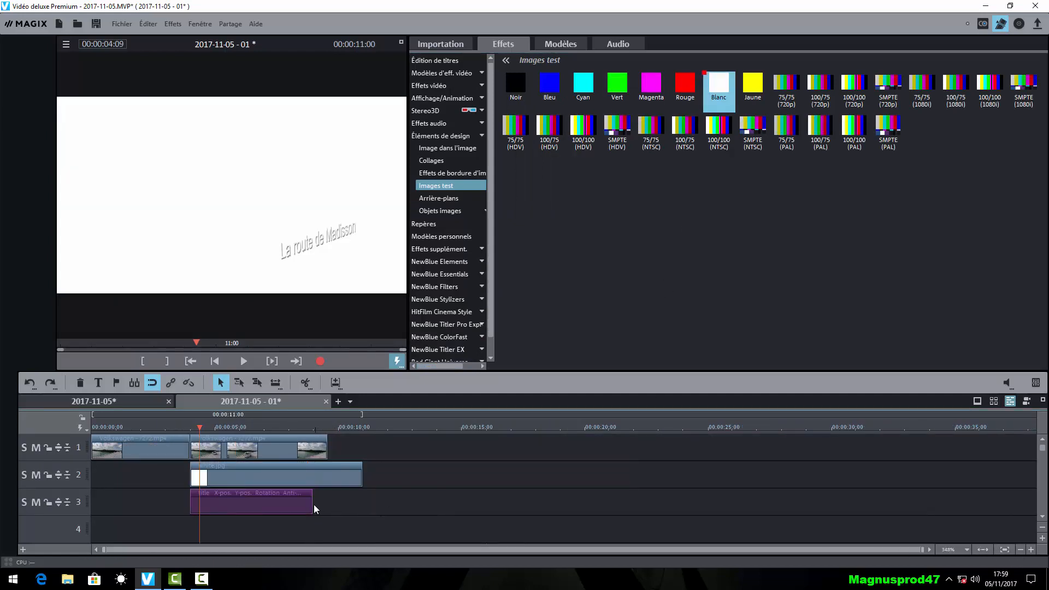
drag(313, 505, 327, 475)
Examine the title's size and position, along with its rotation angles.
click(283, 494)
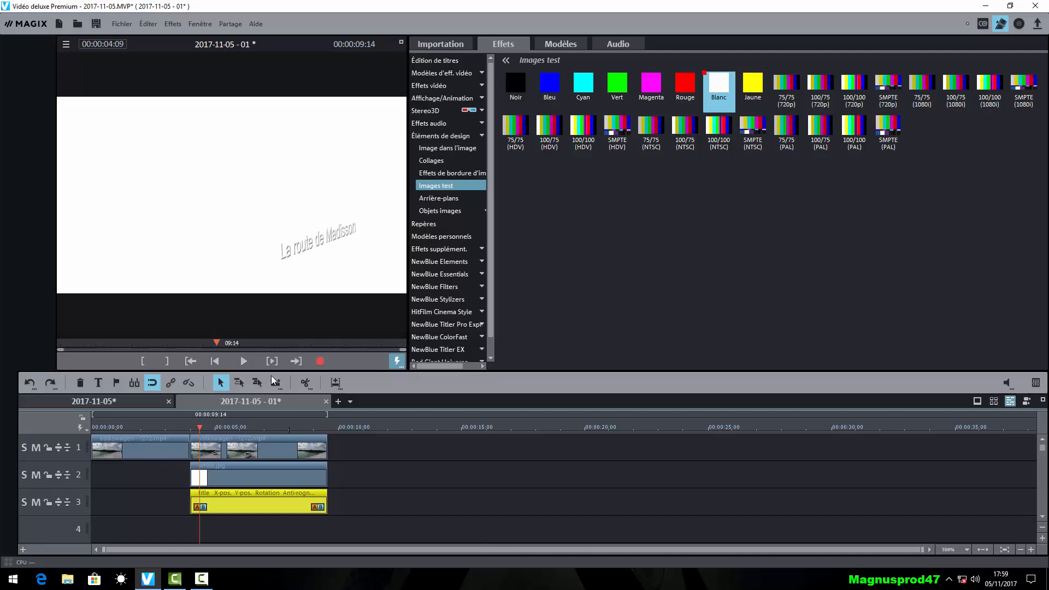
click(257, 473)
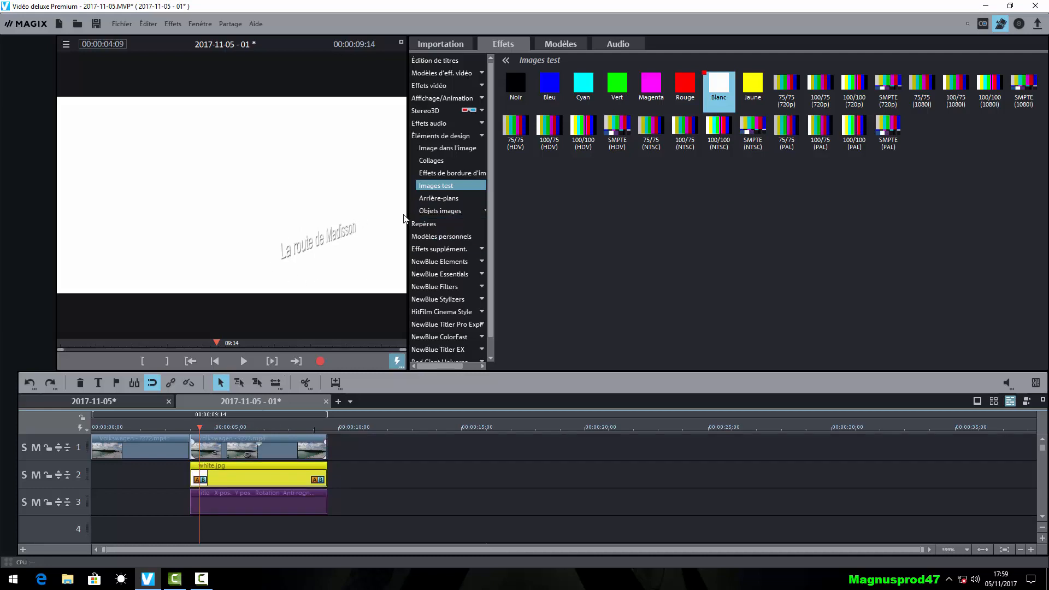
click(256, 502)
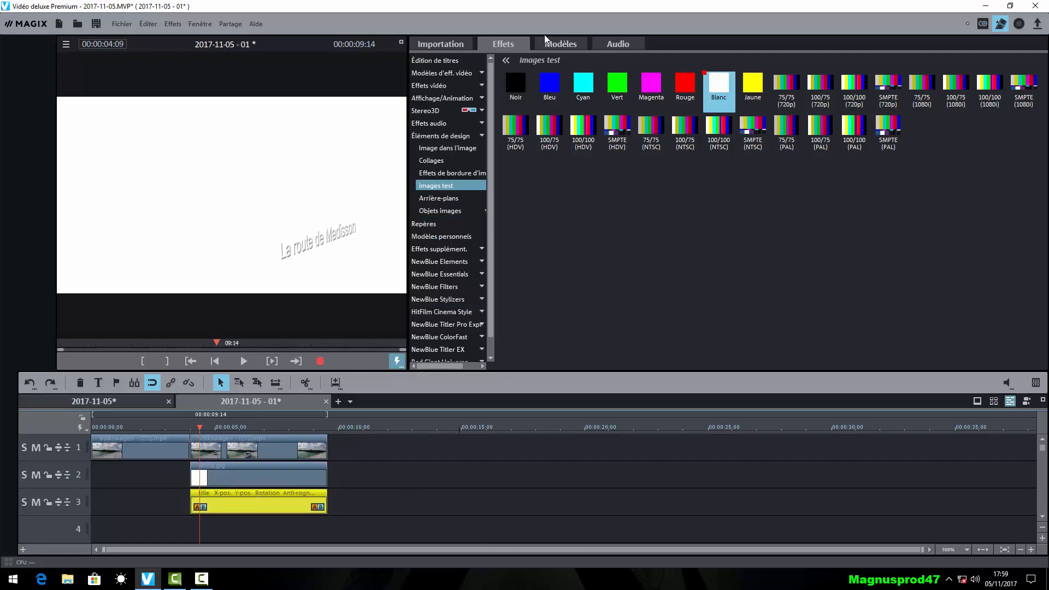
click(457, 87)
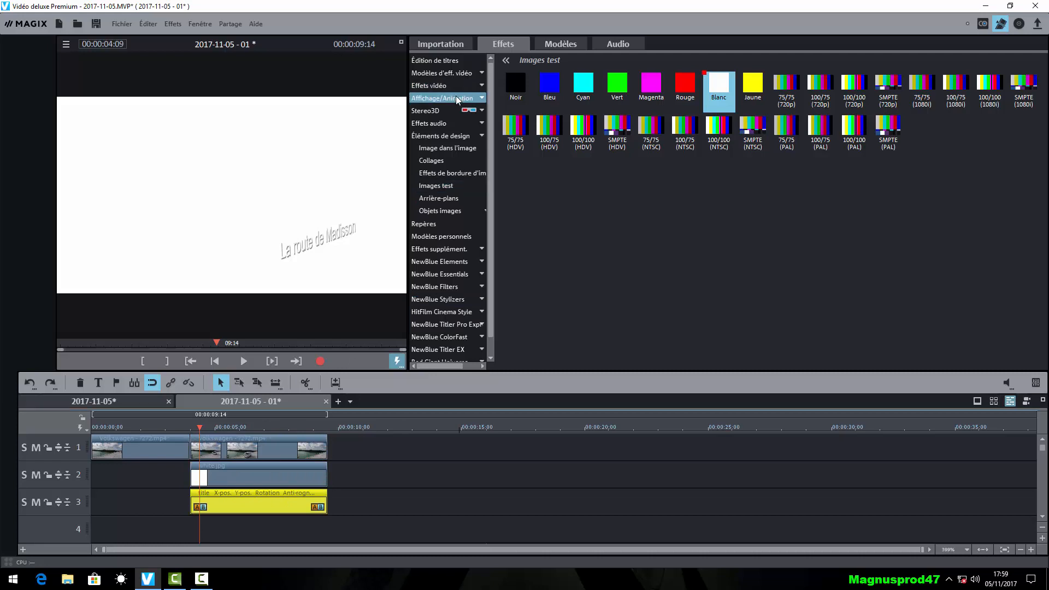
click(458, 111)
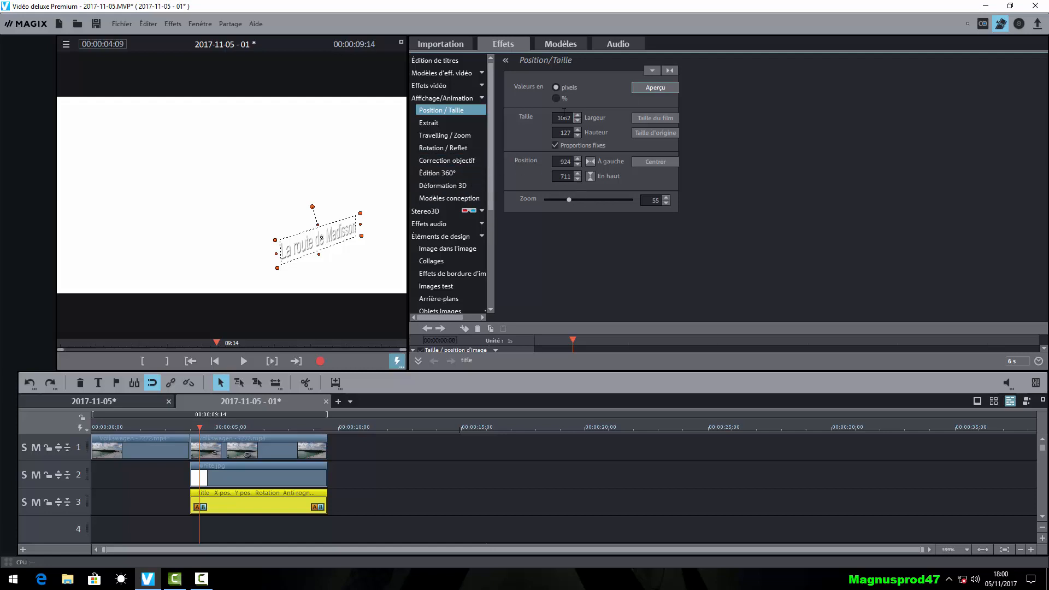
click(444, 147)
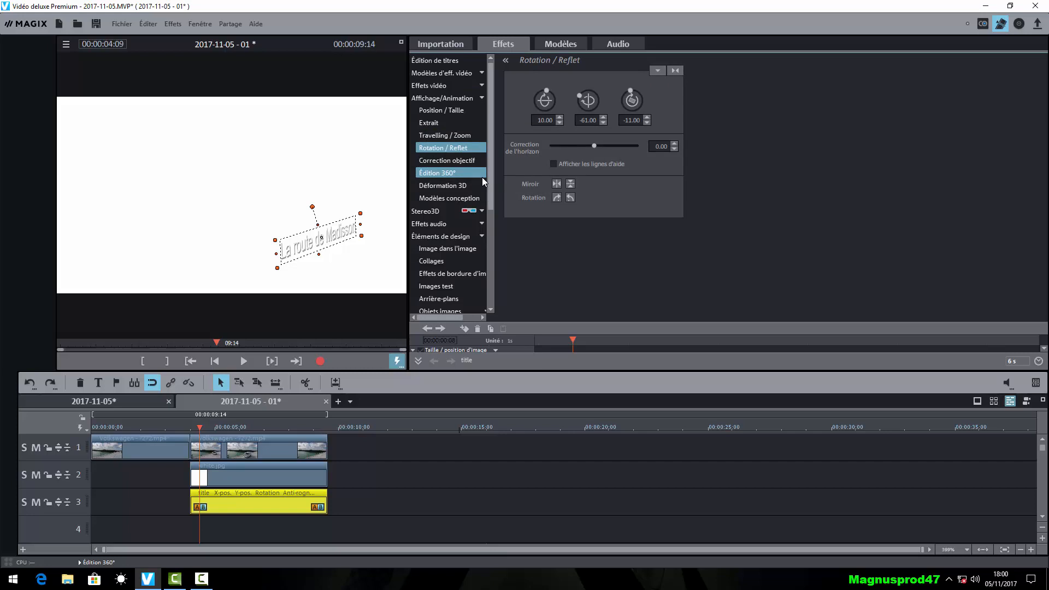
Set the white image's size to 1062 pixels wide and 127 pixels high, with fixed proportions turned off.
click(308, 474)
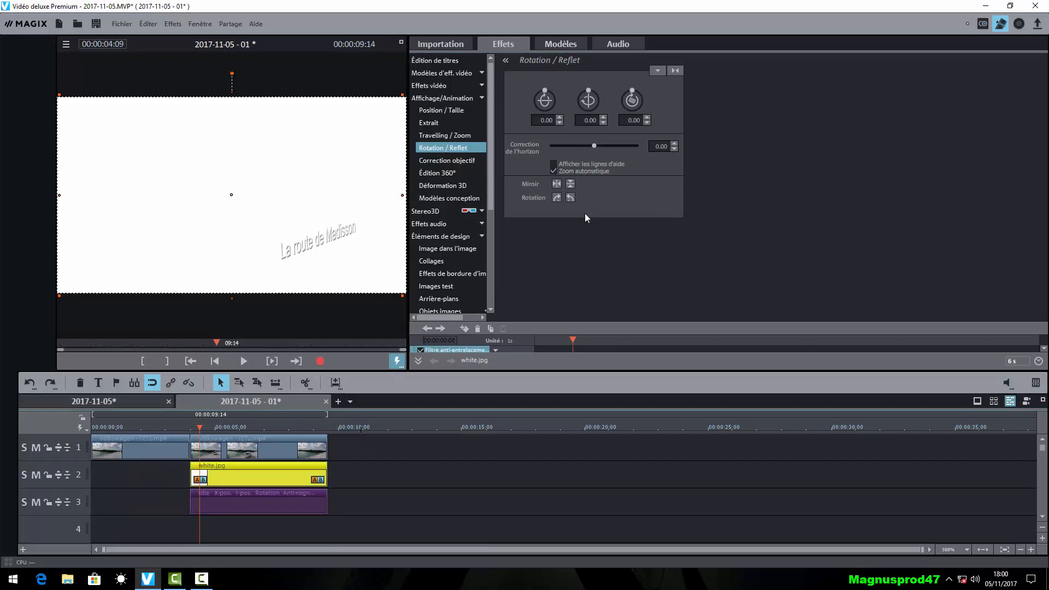
click(443, 110)
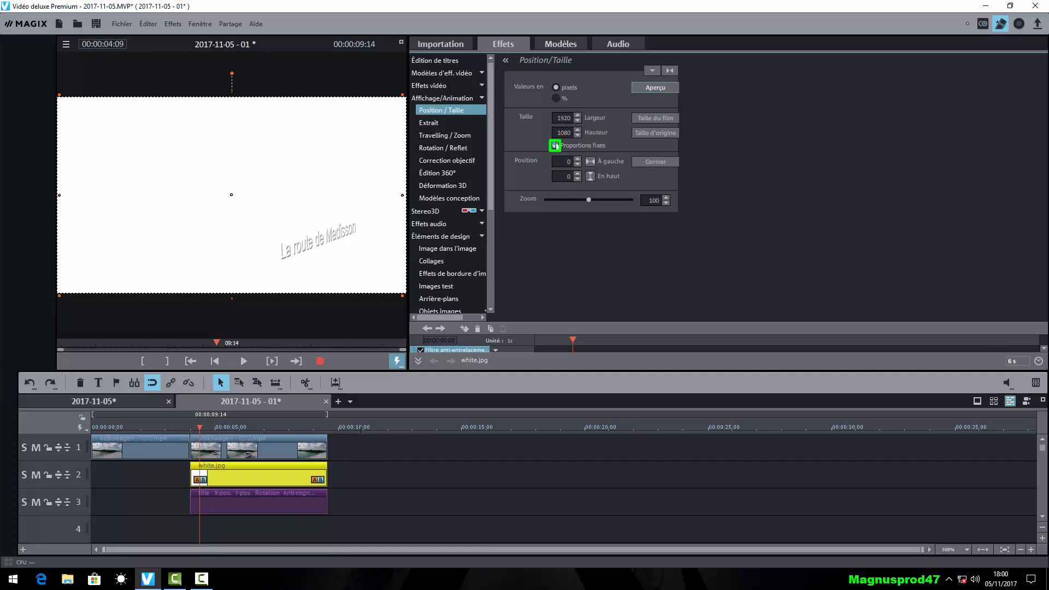
double_click(556, 118)
key(BackSpace)
text(1062)
key(Return)
double_click(559, 131)
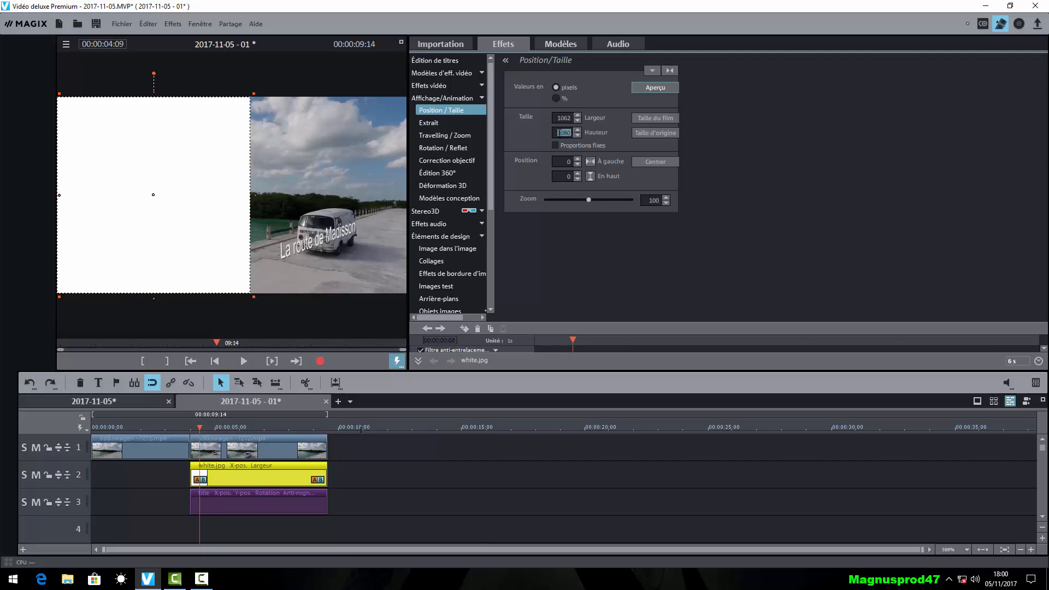
key(BackSpace)
text(127)
key(Return)
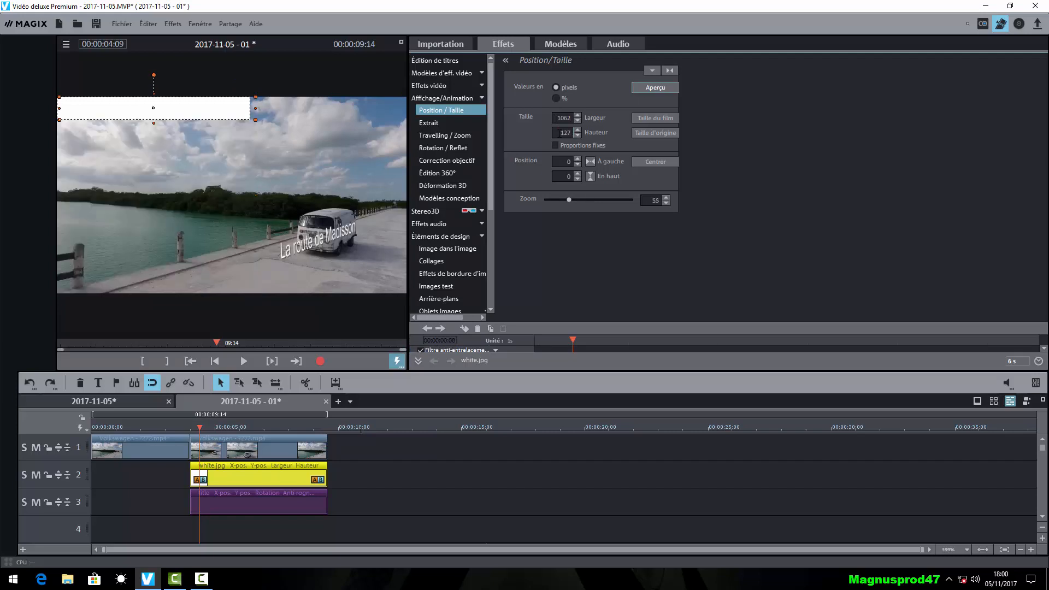
Position the white image at 924 pixels from the left and 711 pixels from the top of the frame.
click(557, 165)
text(924)
key(Return)
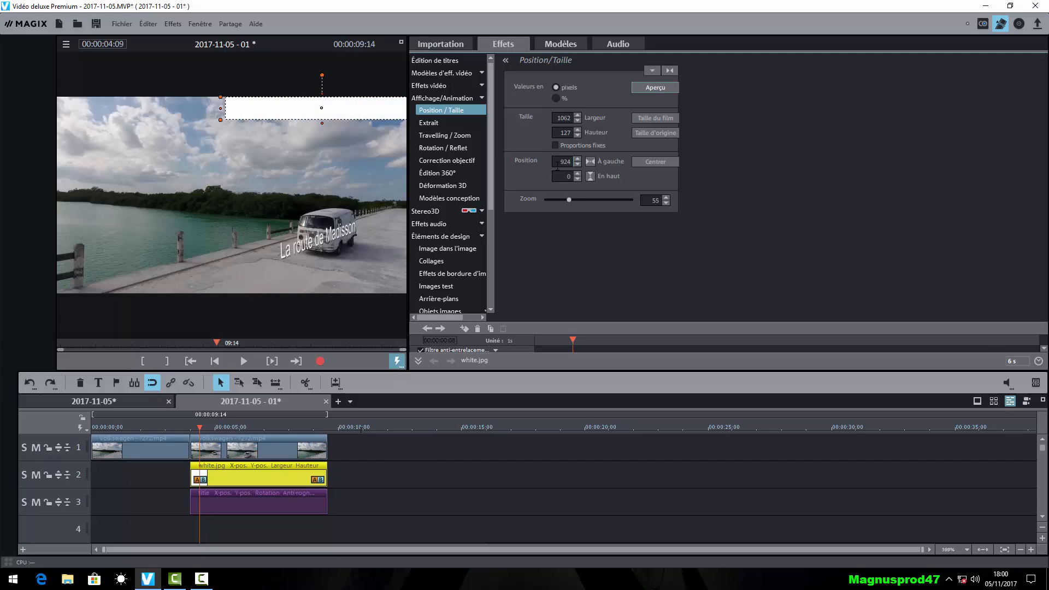
double_click(558, 177)
text(711)
key(Return)
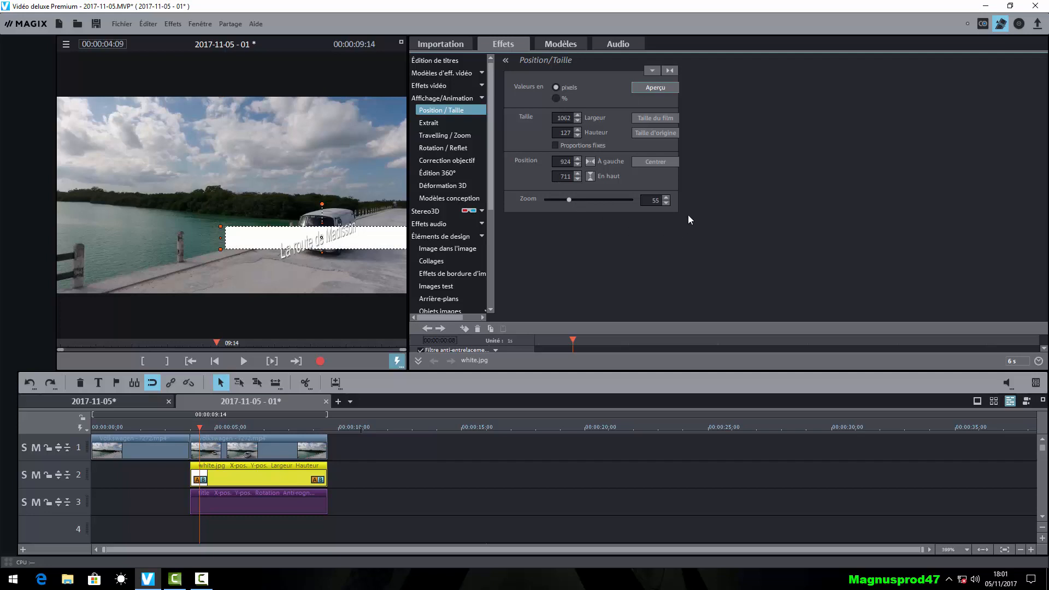
Enter rotation angles of 10, -61 and -11 degrees for the white image.
click(451, 149)
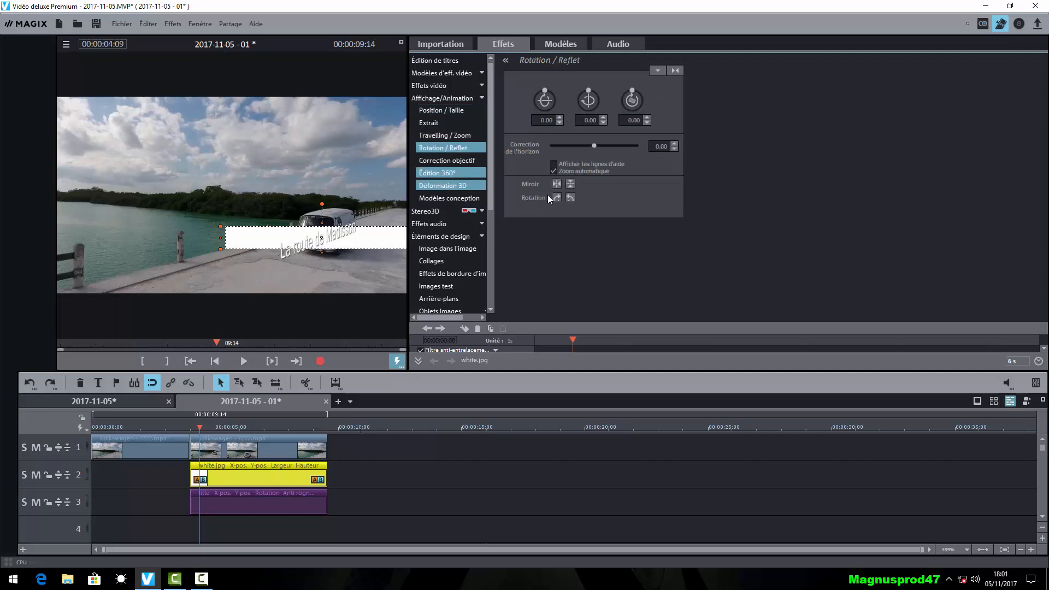
click(540, 121)
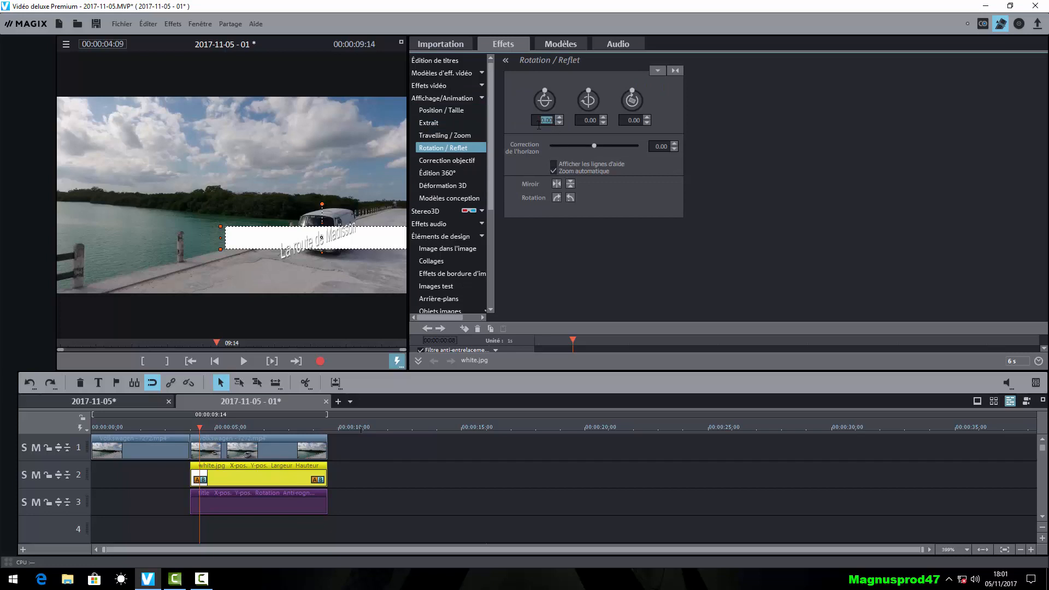
text(10)
click(584, 122)
text(-61)
click(625, 120)
text(-11)
key(Return)
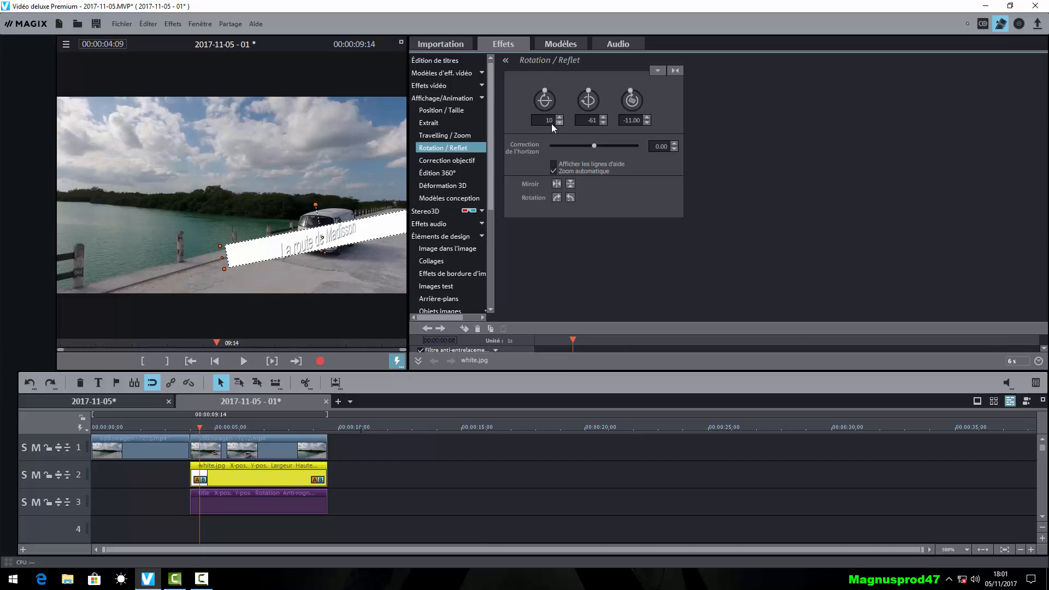
Compare the title's size, position and rotation values with those of the white image.
click(257, 498)
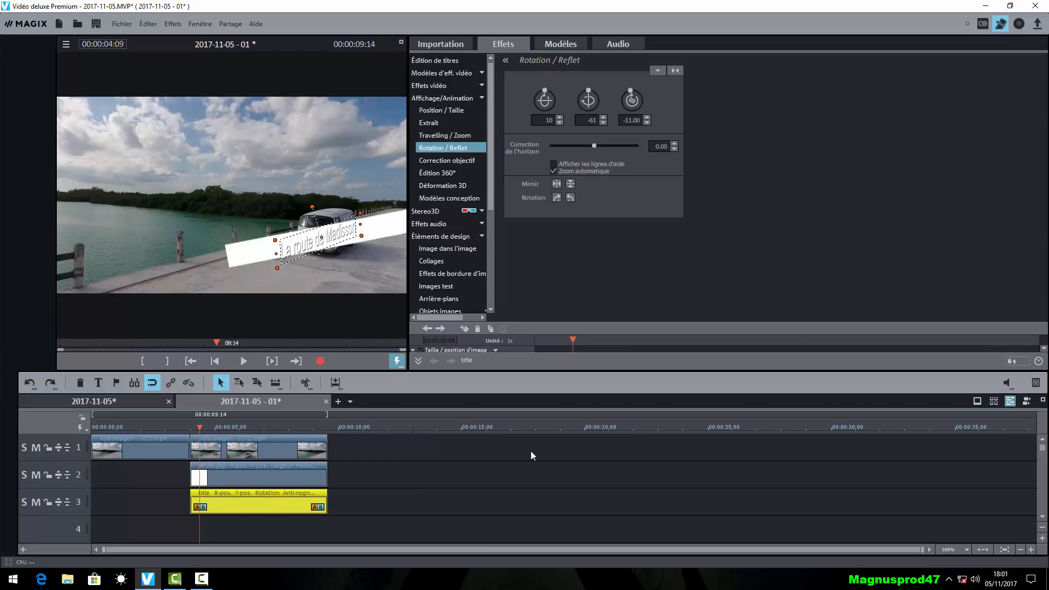
click(450, 114)
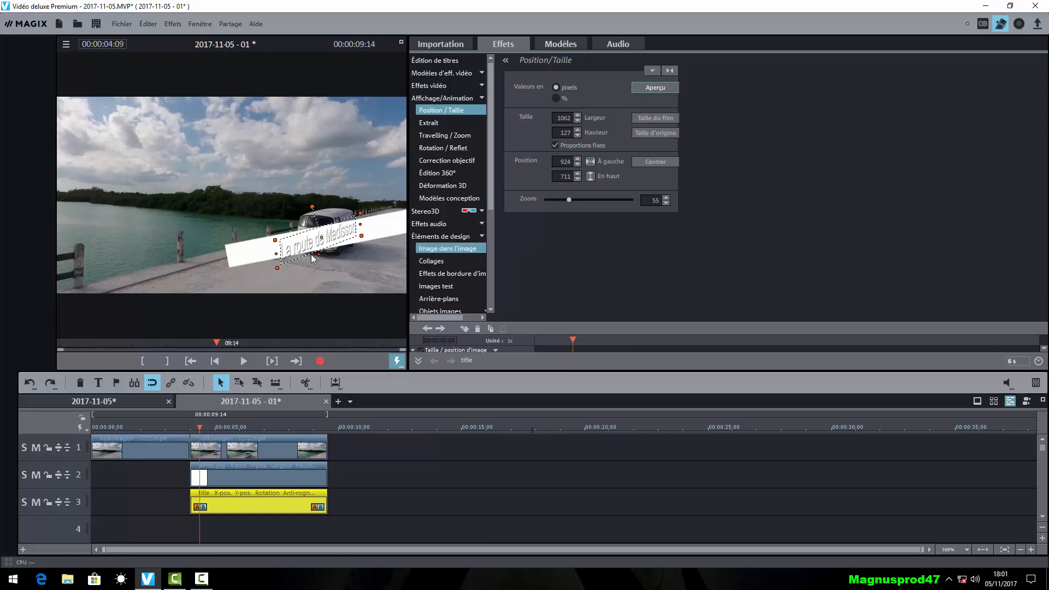
click(276, 480)
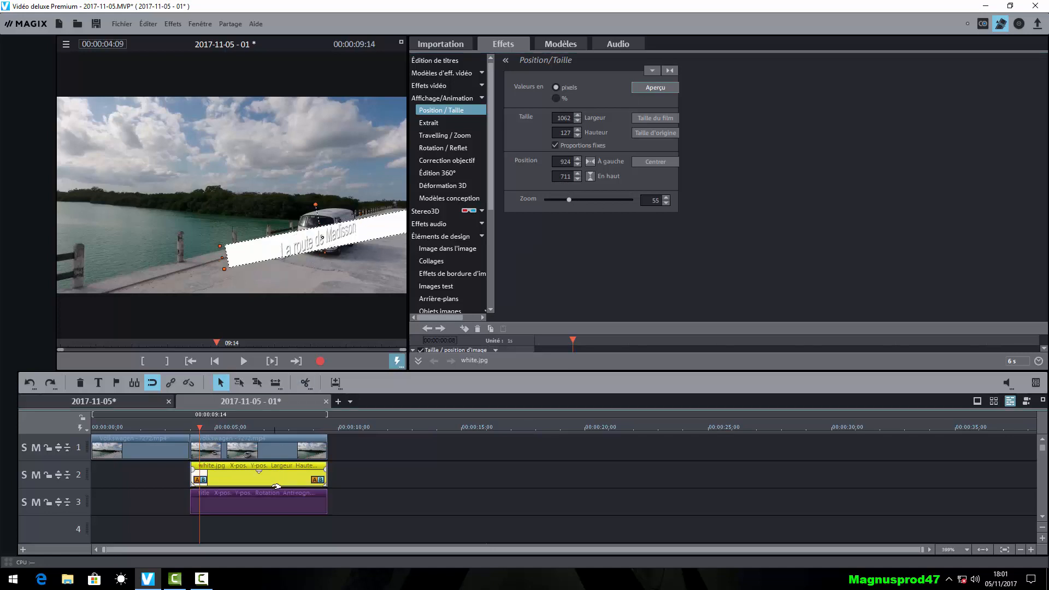
click(277, 500)
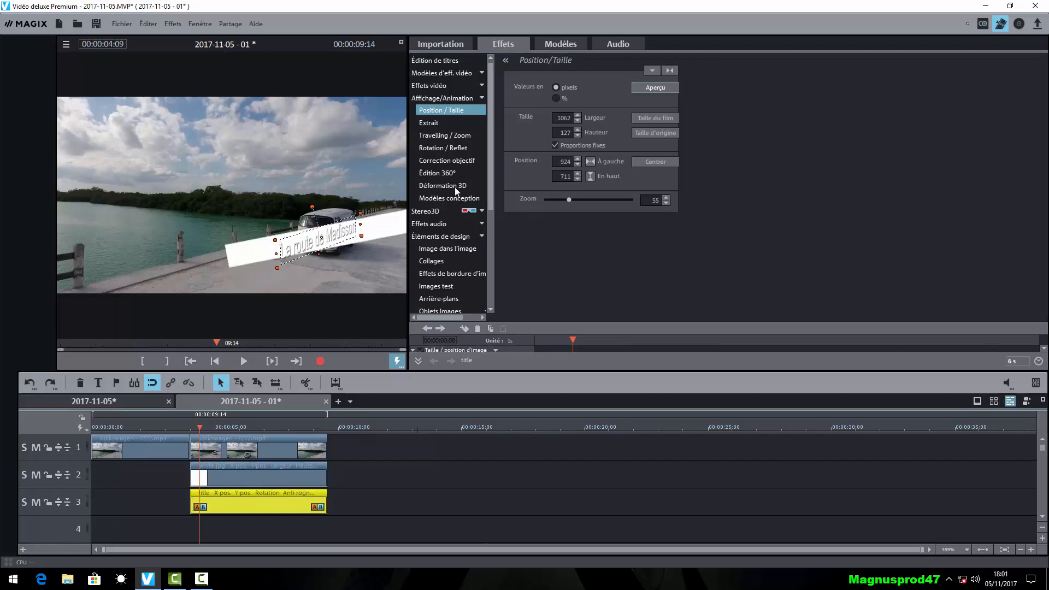
click(449, 147)
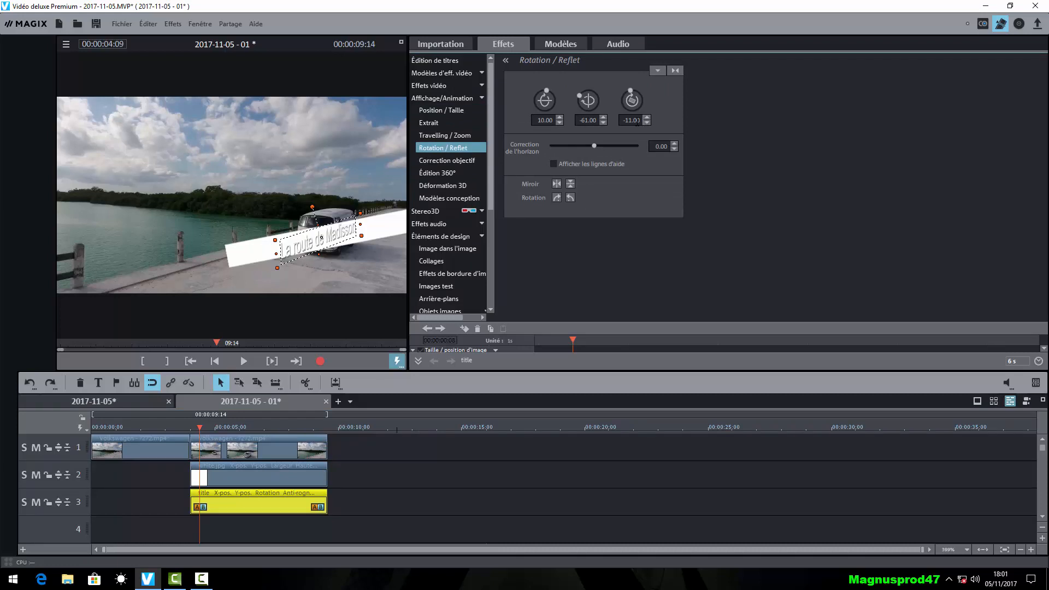
Set the white image's first two rotation angles to 10 and -61 degrees, then deselect the image.
click(278, 481)
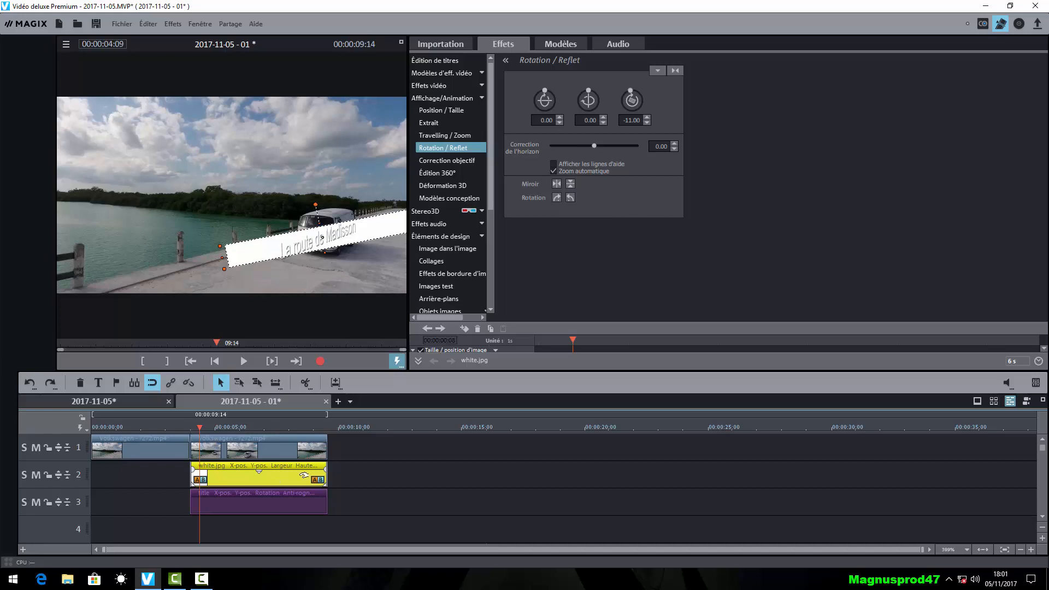
click(540, 120)
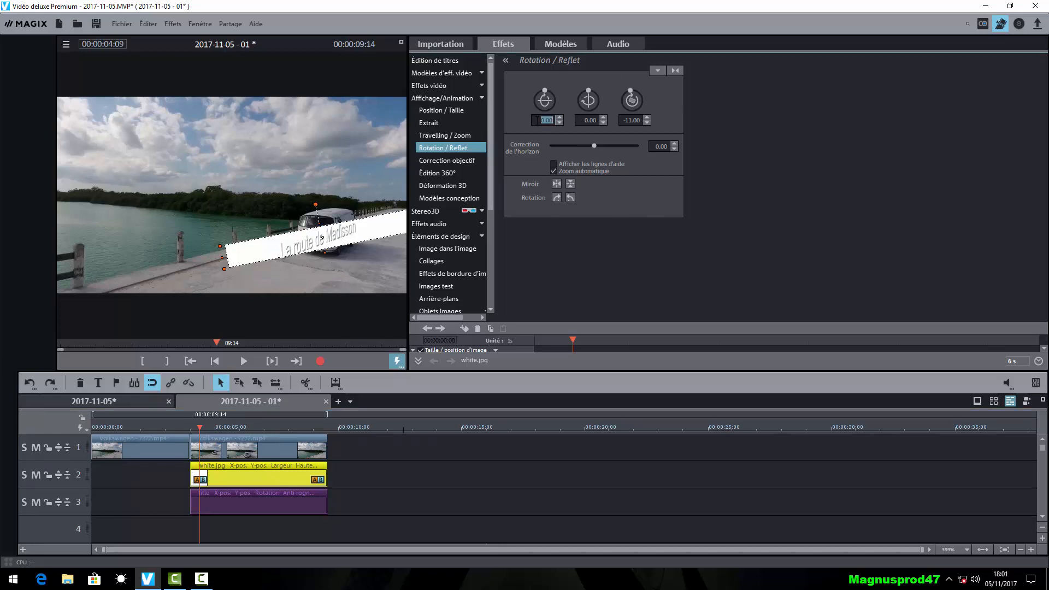
text(10)
key(Return)
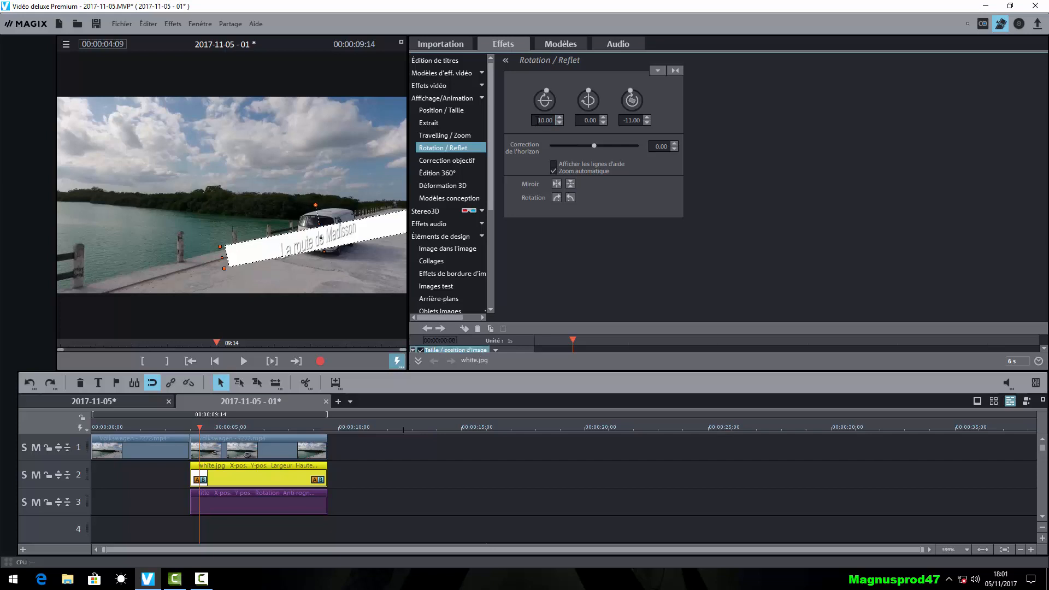
click(583, 120)
text(-61)
key(Return)
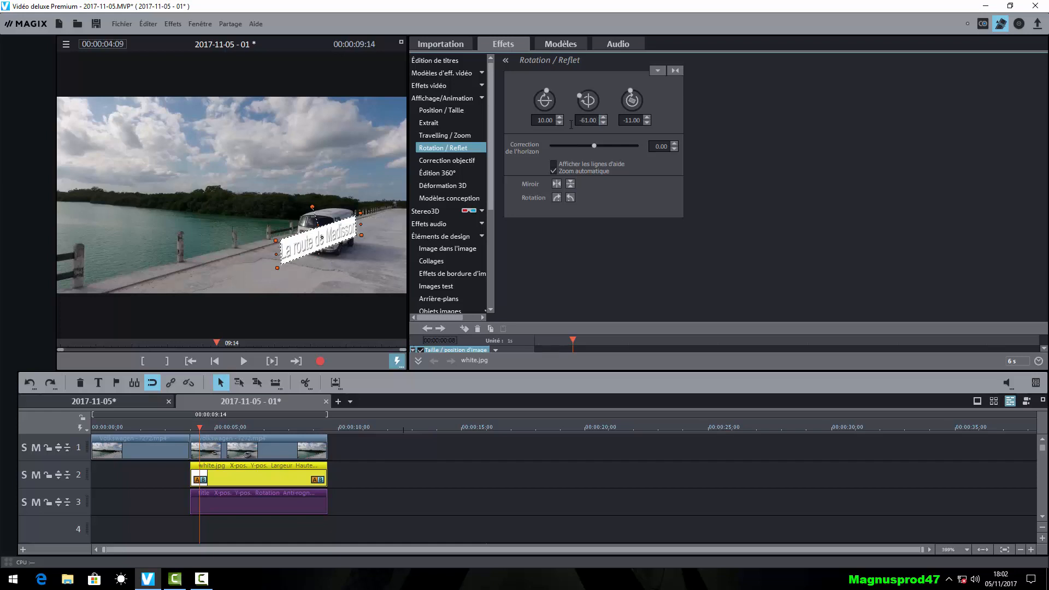
click(392, 469)
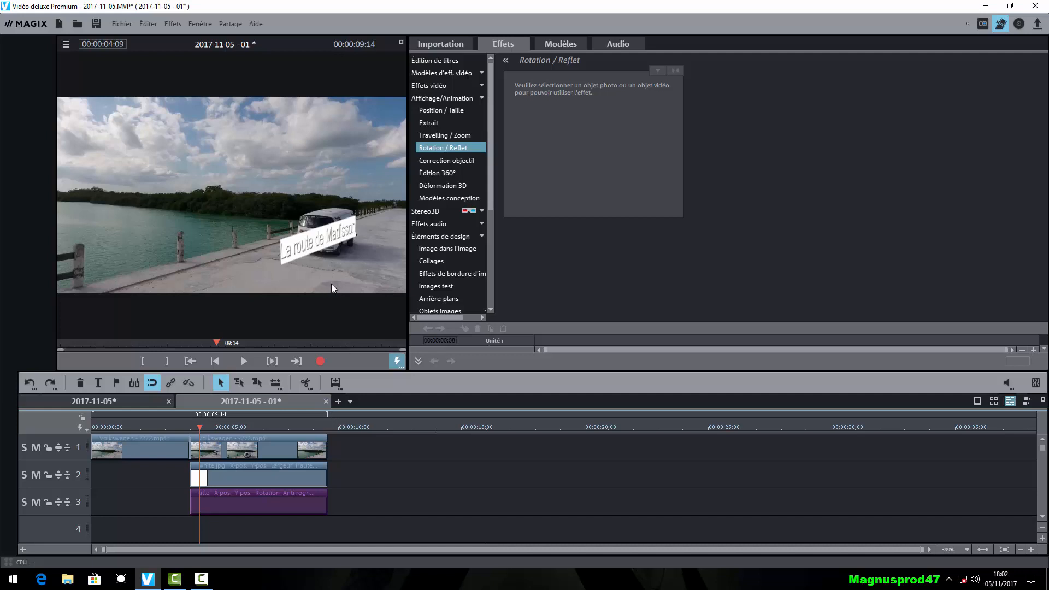
Enlarge the white image proportionally in the preview to about 1713 by 205 pixels so it extends beyond the title.
click(336, 245)
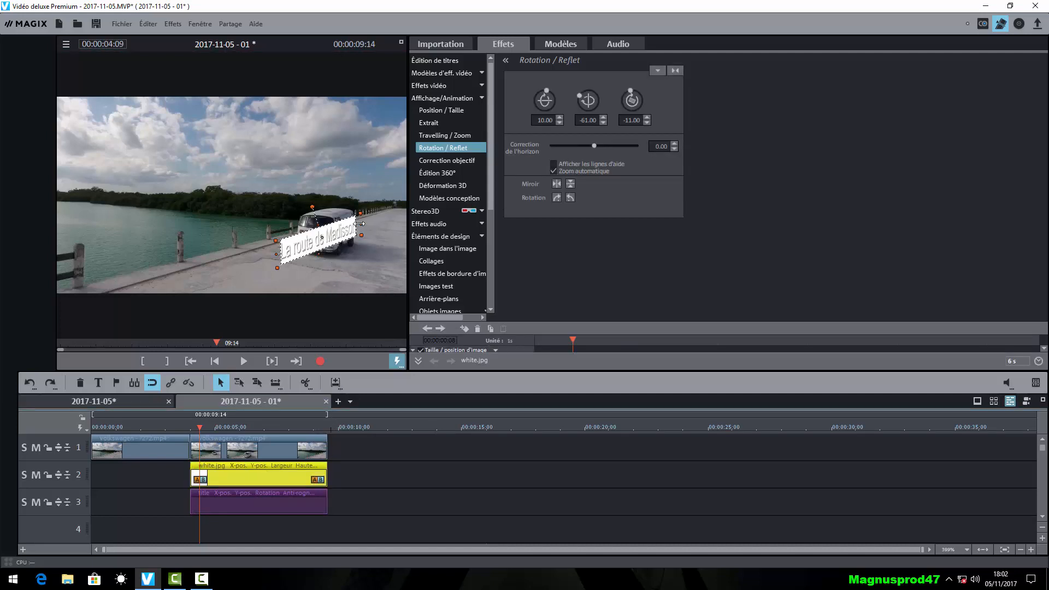
drag(359, 223, 397, 210)
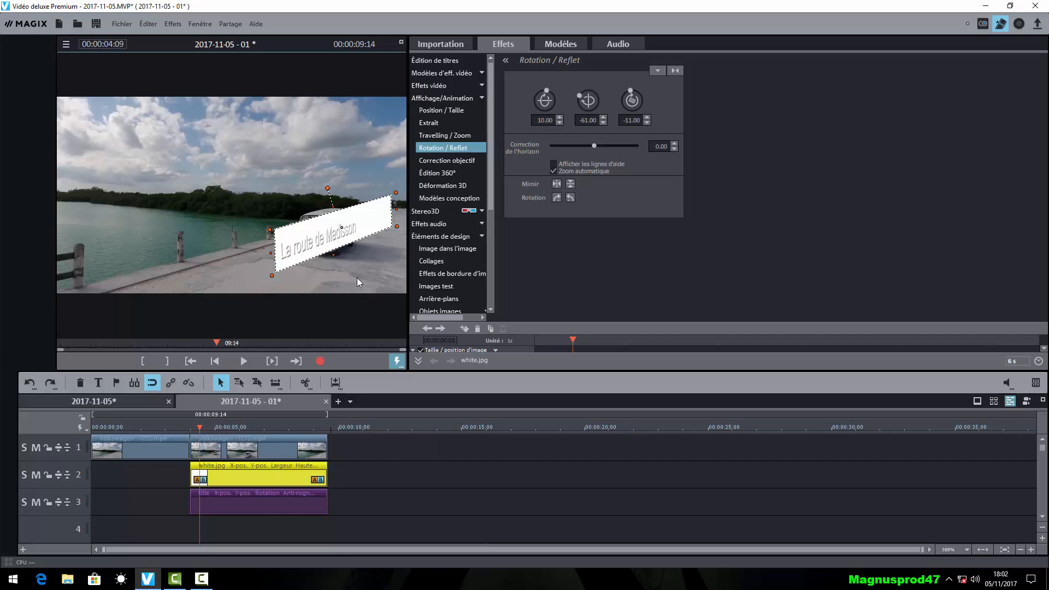
click(236, 494)
click(456, 109)
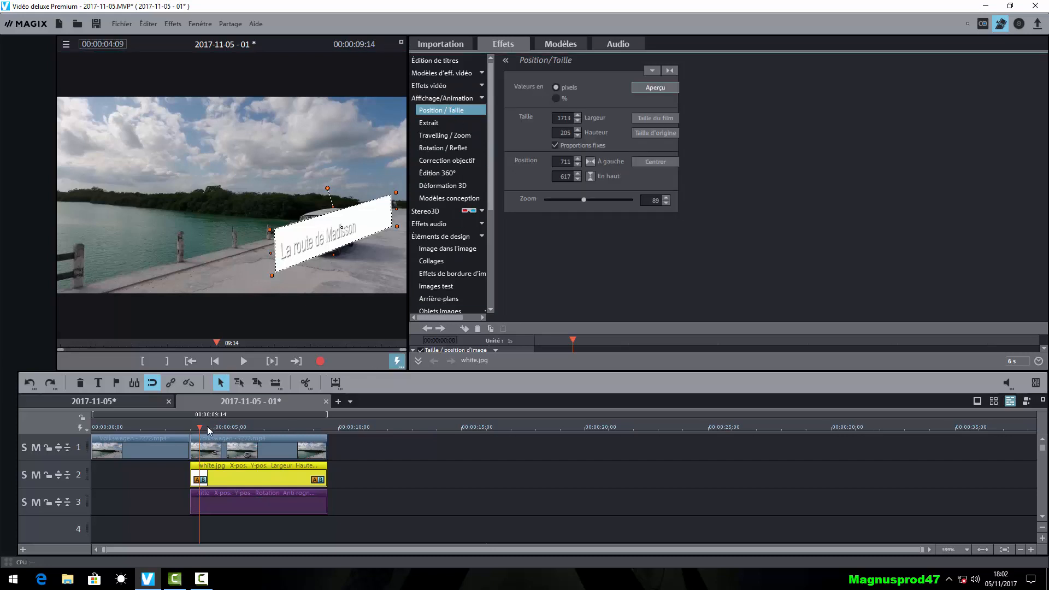
Place the playhead at 00:00:04:00 and apply Alpha chroma keying to the white image.
drag(200, 426, 189, 428)
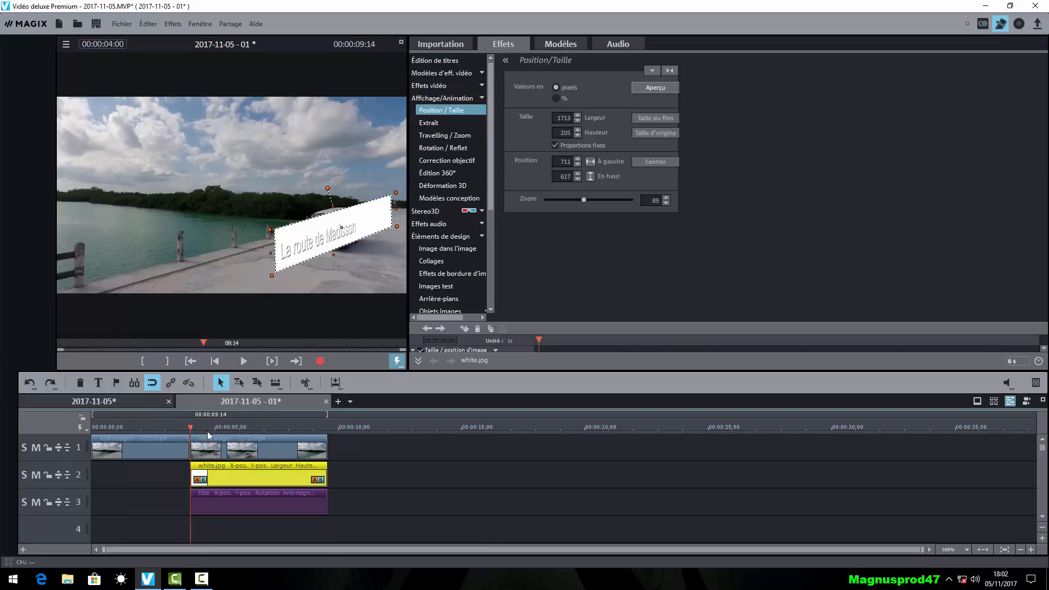
click(455, 85)
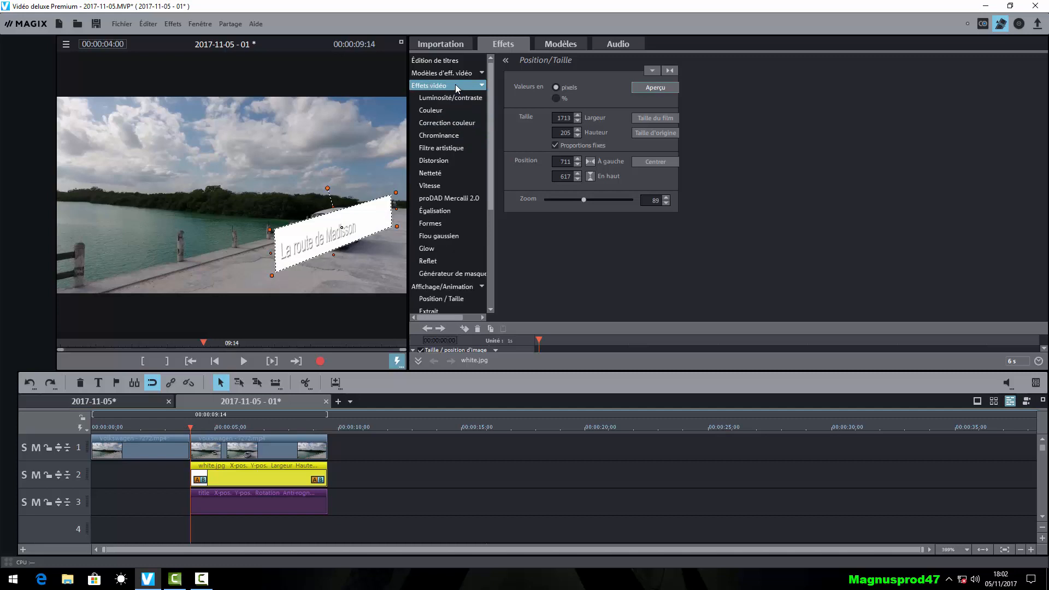
click(451, 138)
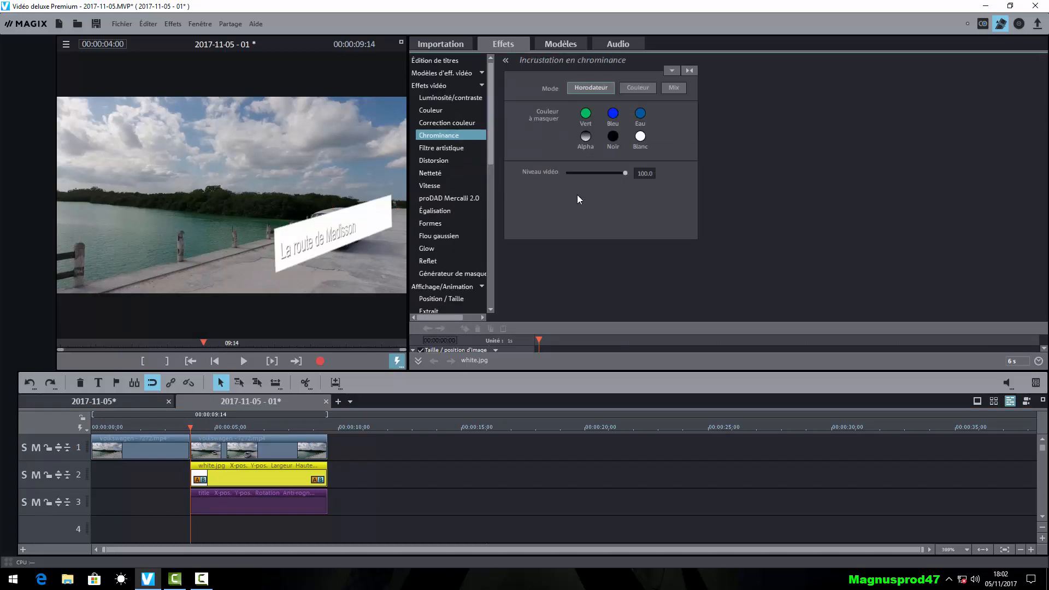
click(585, 136)
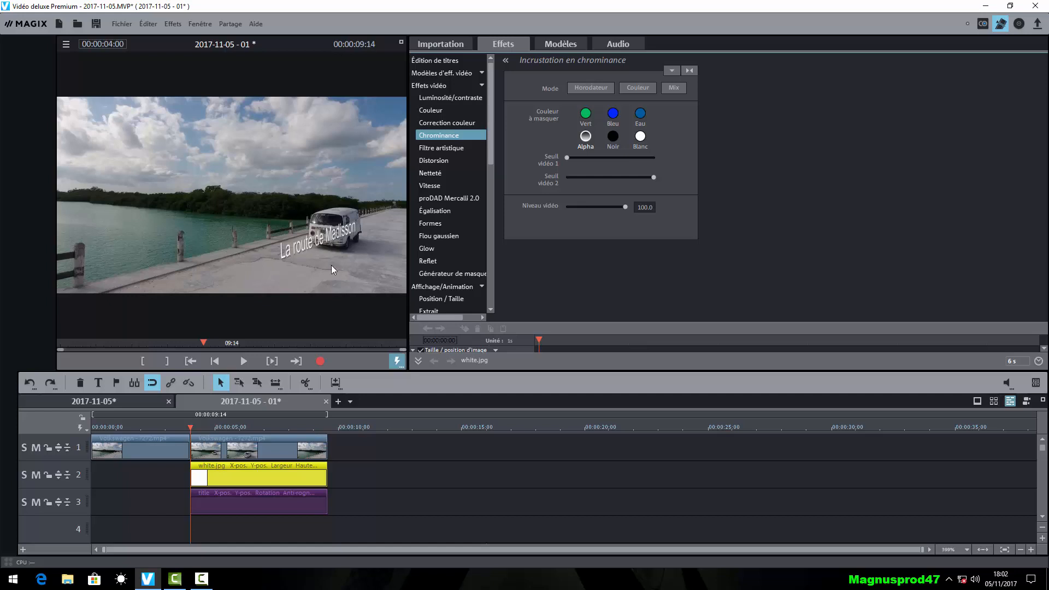
Move the alpha-keyed white image behind the van to about 1098 from the left and 488 from the top, and enlarge the keyframe area.
click(437, 86)
click(443, 109)
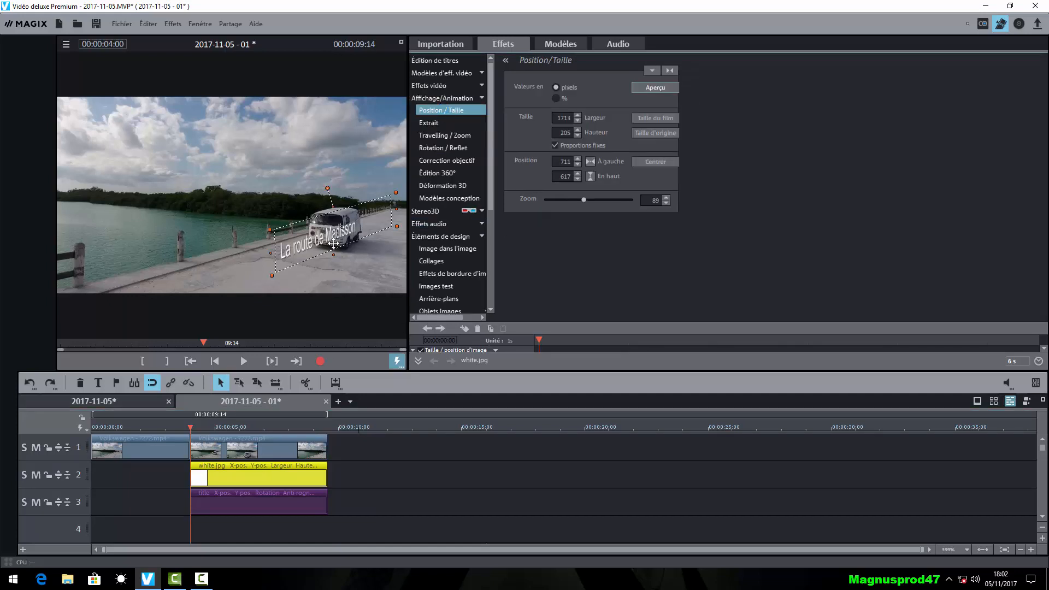
drag(334, 242, 377, 217)
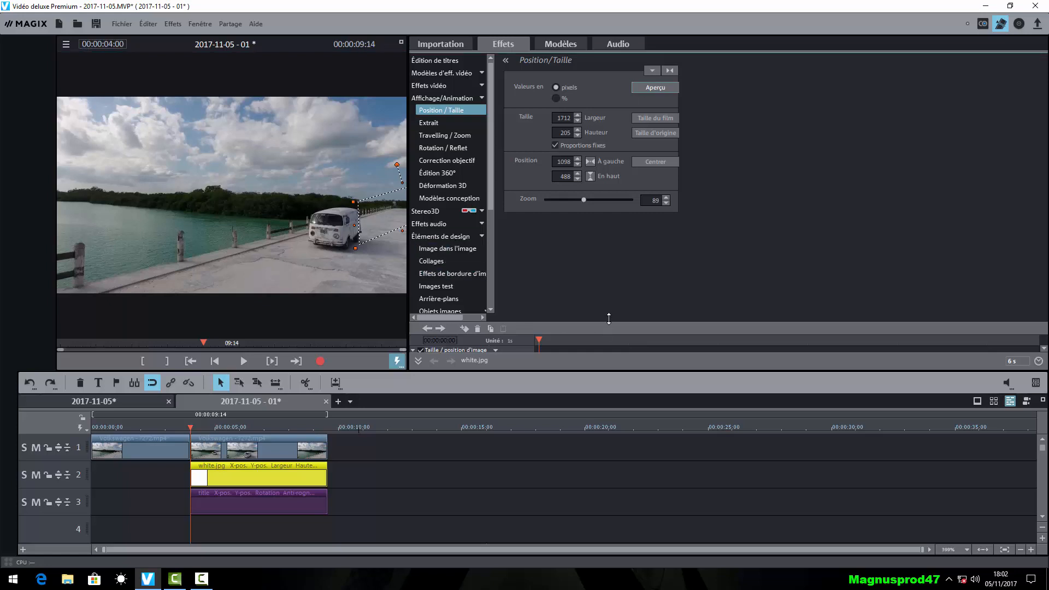
drag(607, 330, 605, 227)
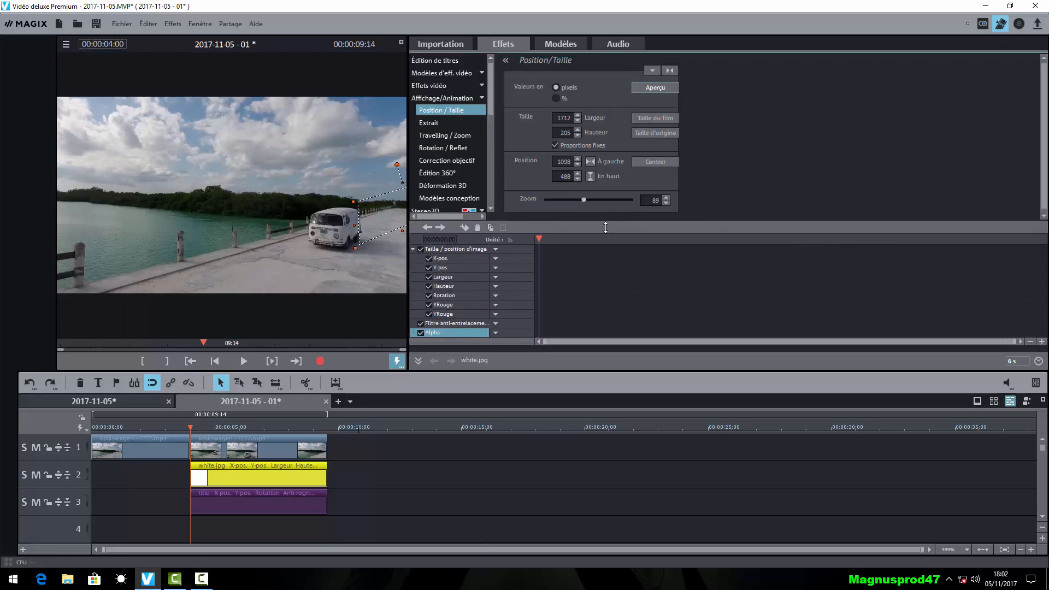
Keyframe the white image's size and position at 00:00:04:00, and move it to about 1038 from the left and 511 from the top at 00:00:05:00.
click(464, 227)
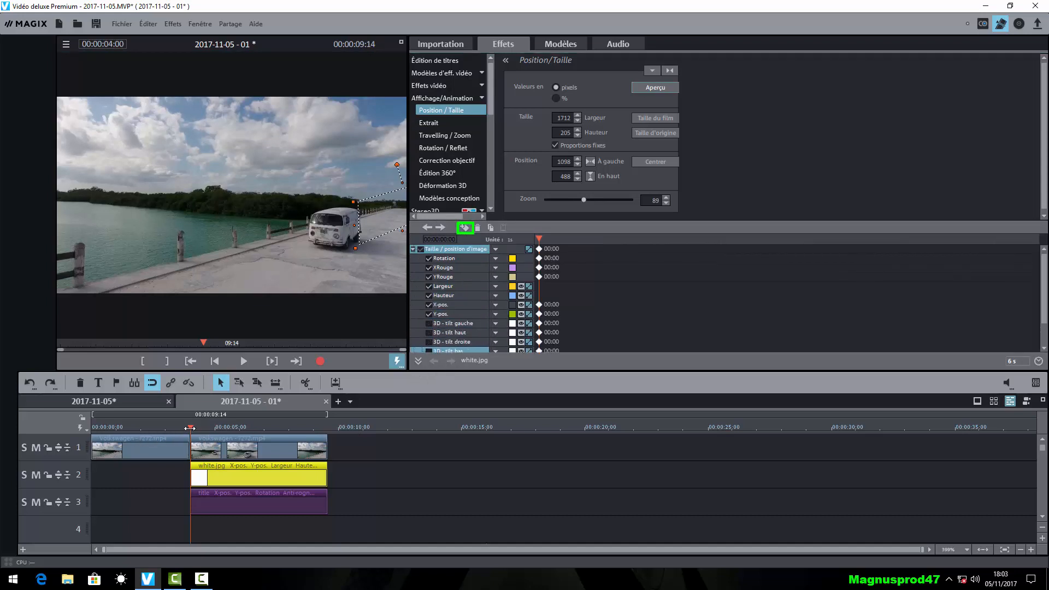
drag(190, 428, 214, 427)
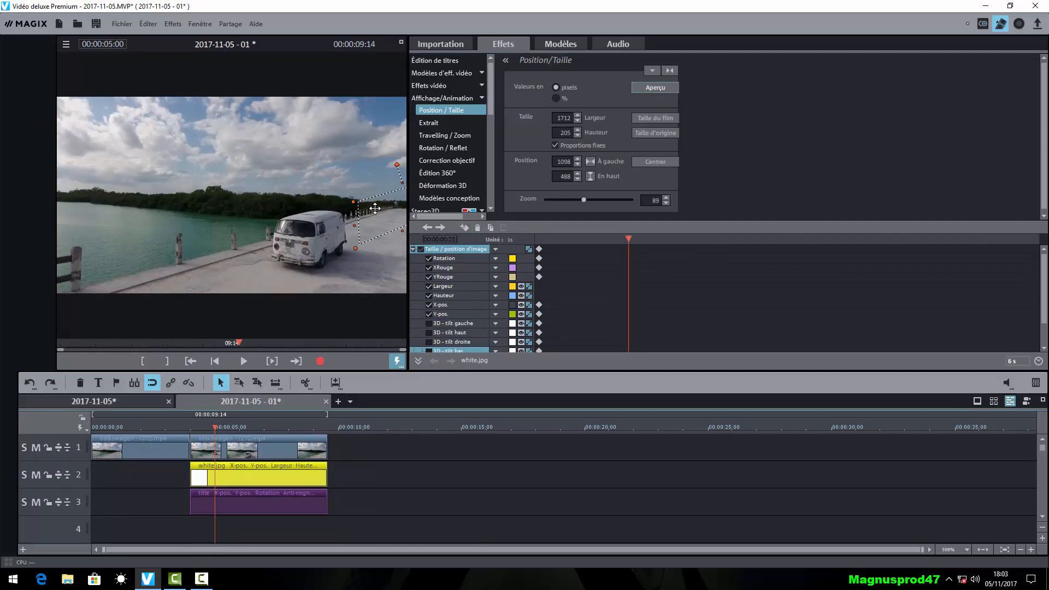
drag(376, 208, 353, 216)
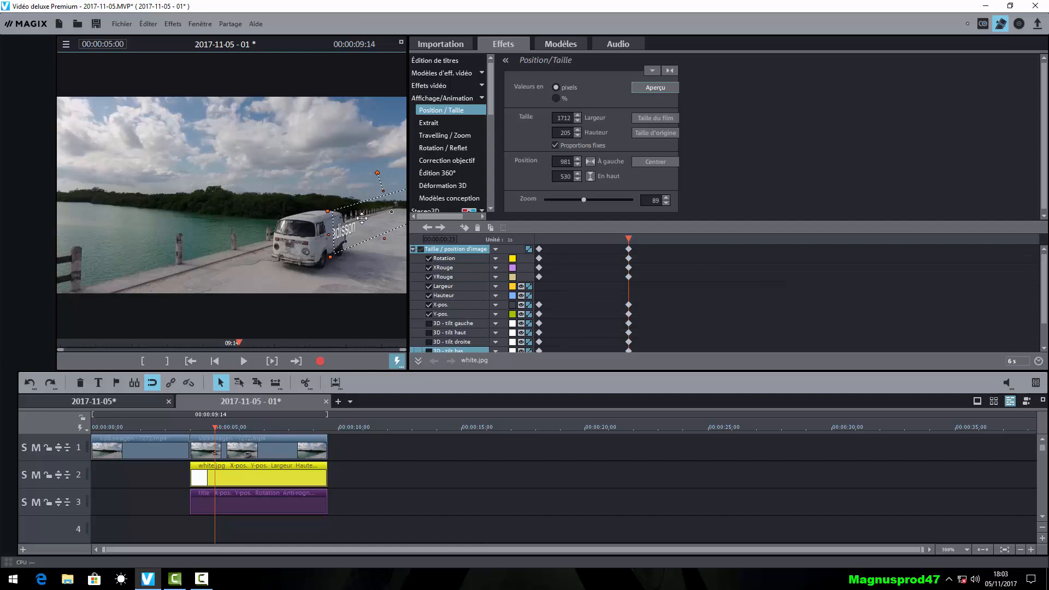
click(401, 43)
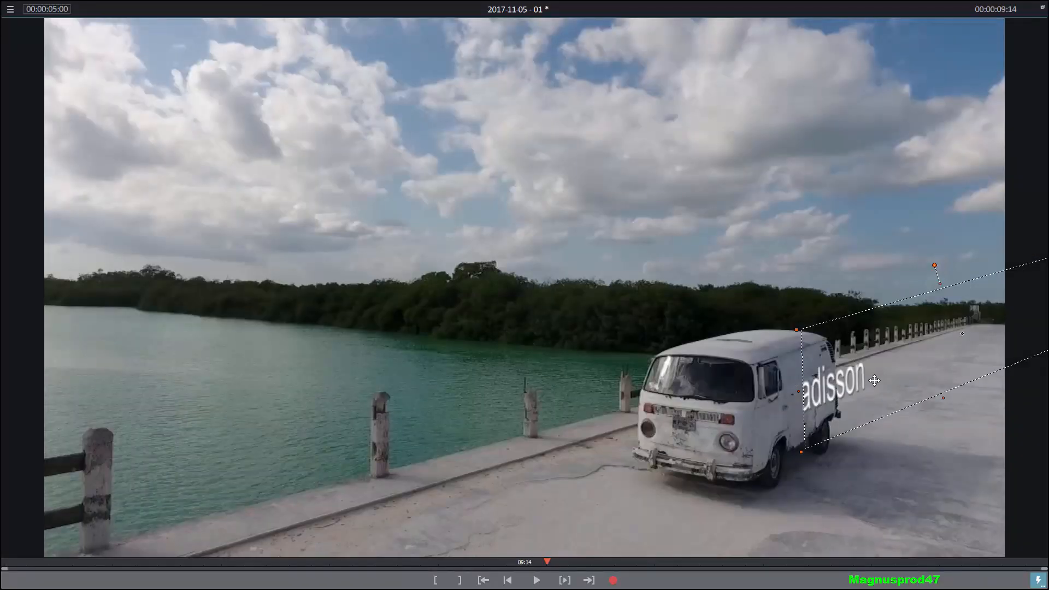
drag(873, 380, 904, 366)
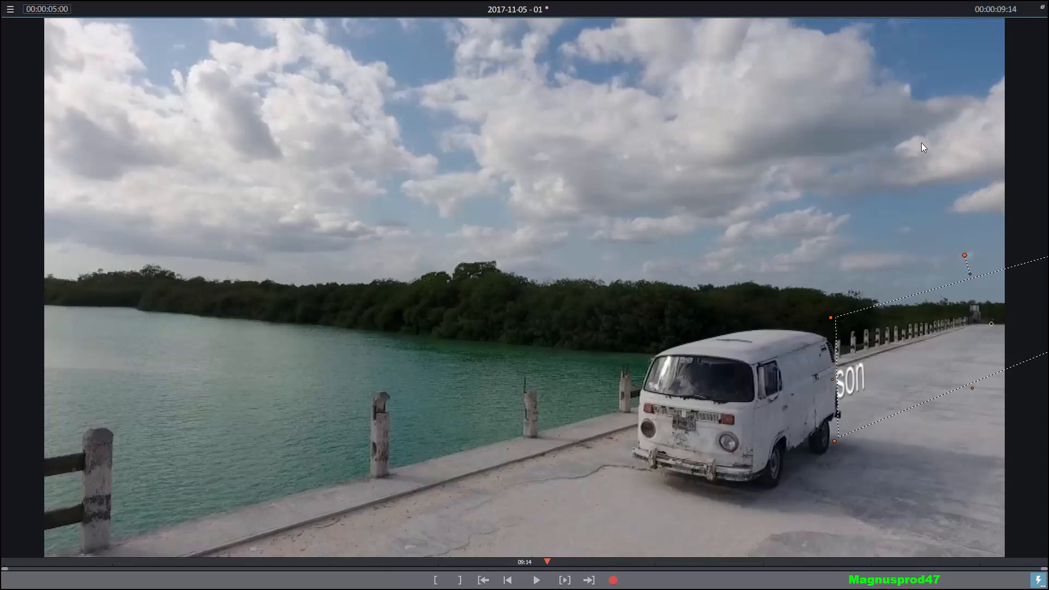
click(1041, 7)
At 00:00:05:17, move the white image to the van's rear edge, about 969 from the left and 533 from the top.
drag(636, 237, 693, 237)
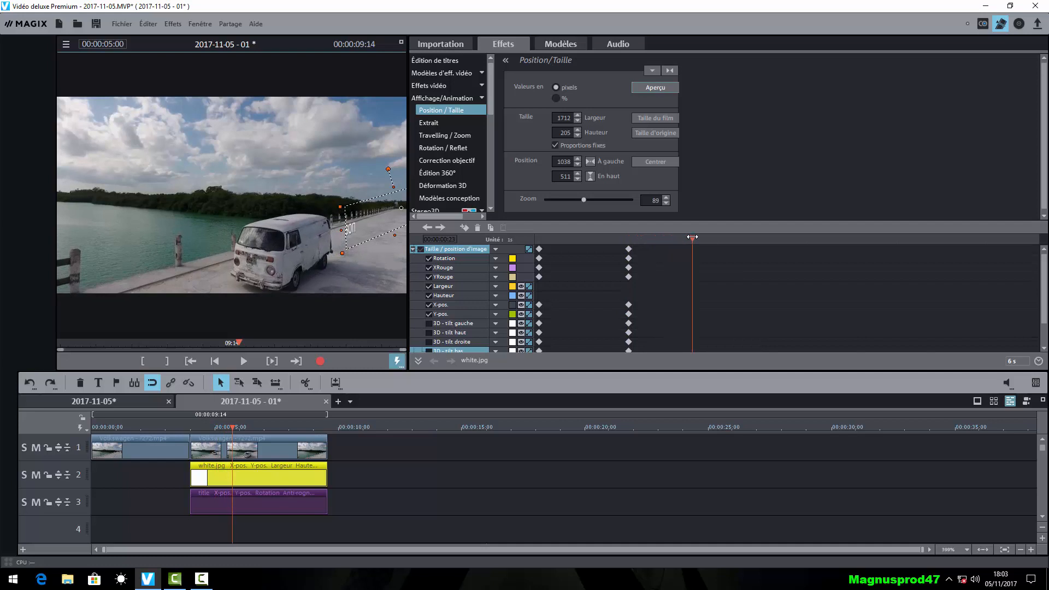
click(401, 42)
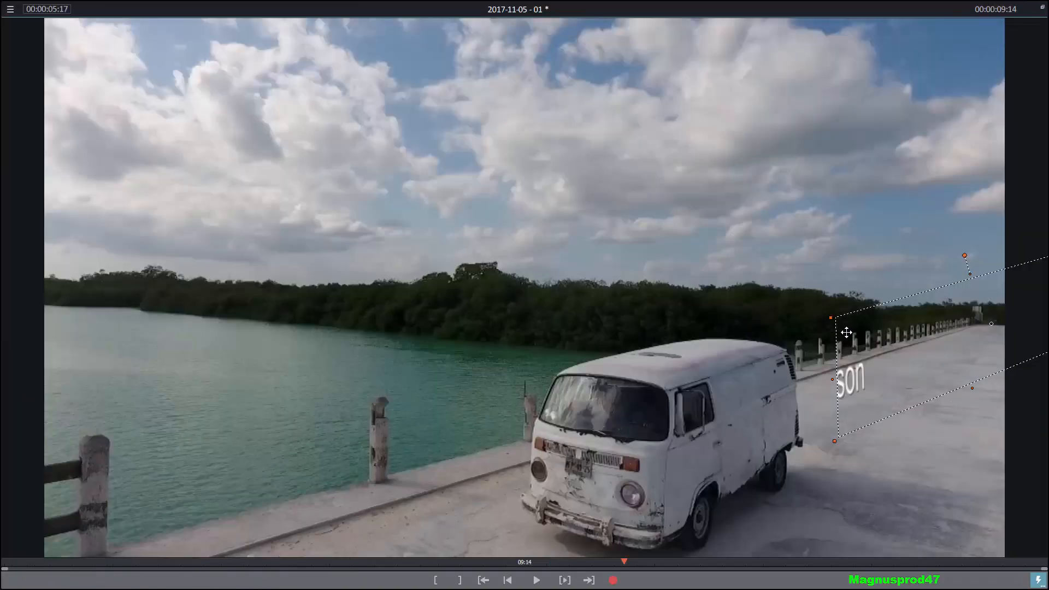
drag(845, 332, 808, 345)
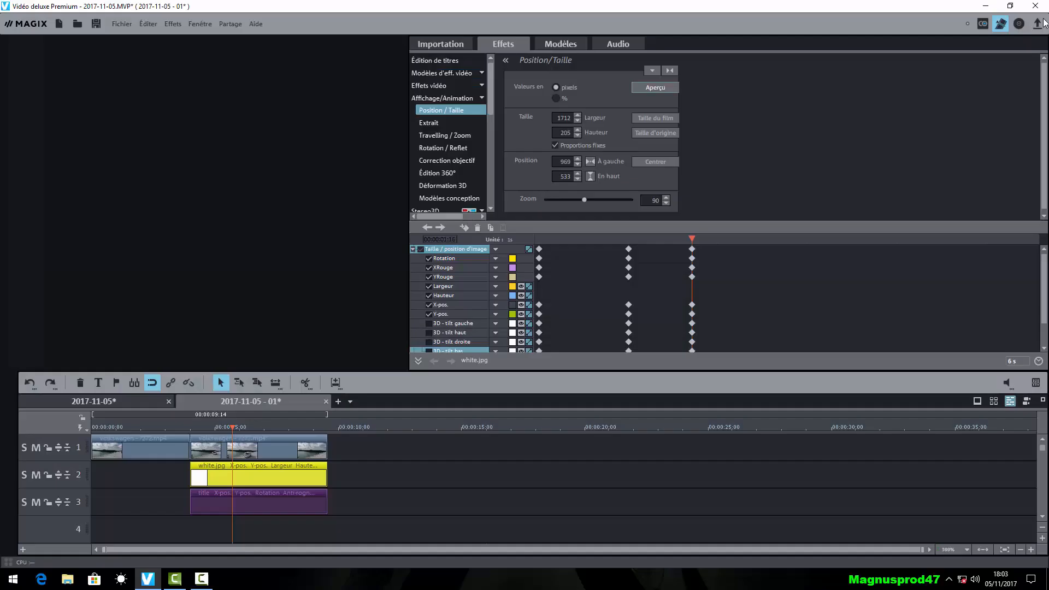
click(1042, 7)
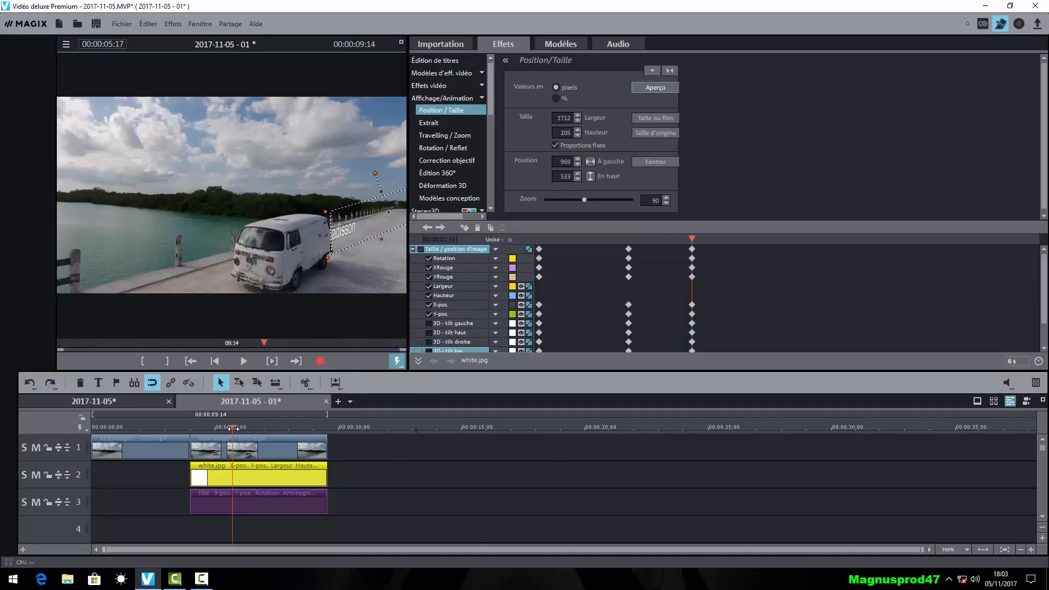
At 00:00:06:20, shift the white image to the van's rear, about 795 from the left and 613 from the top.
drag(234, 427, 259, 427)
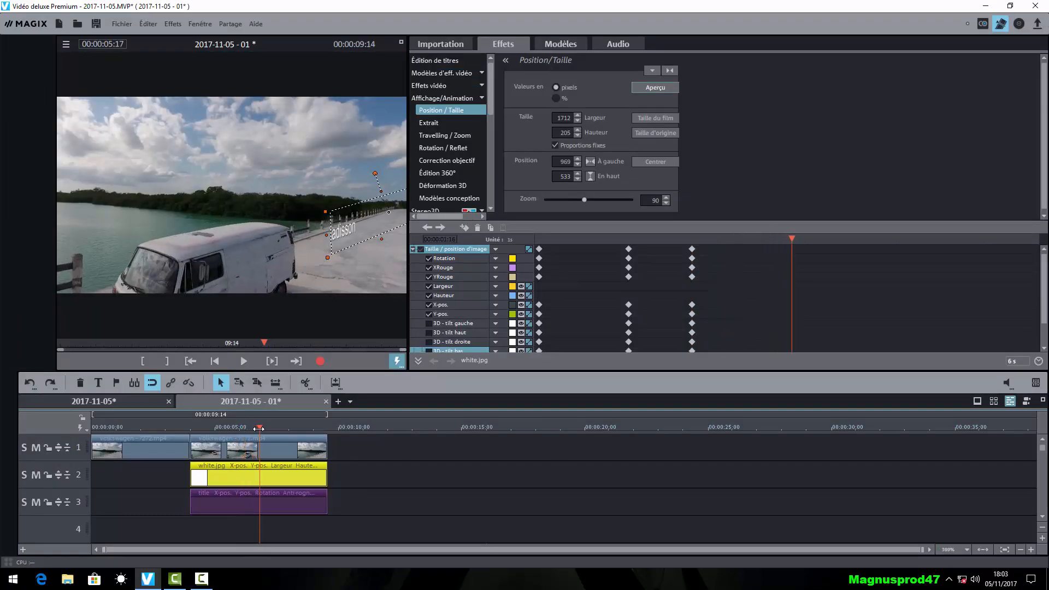
click(401, 42)
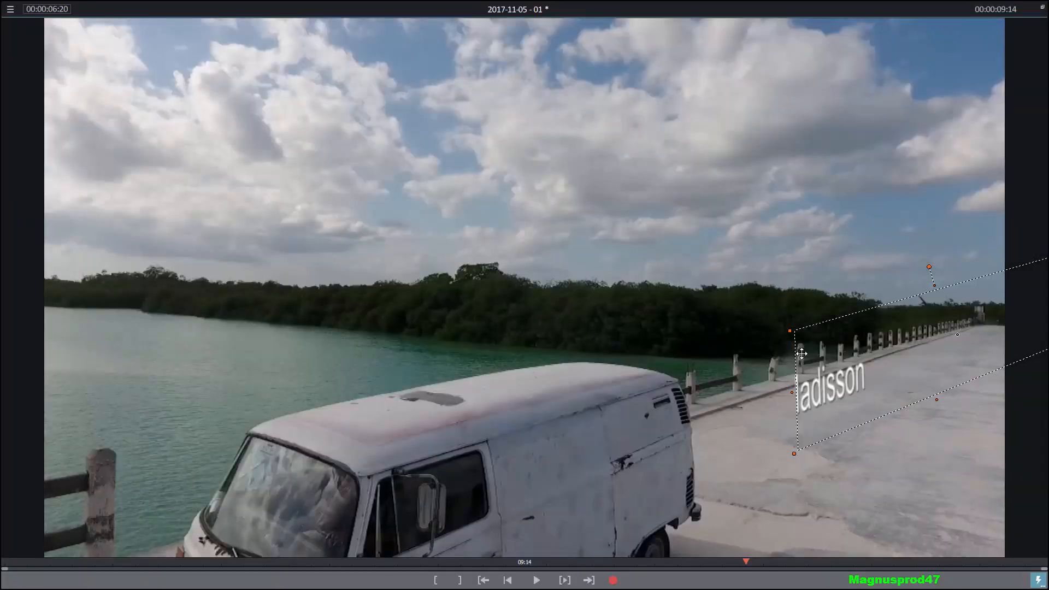
drag(814, 350, 724, 394)
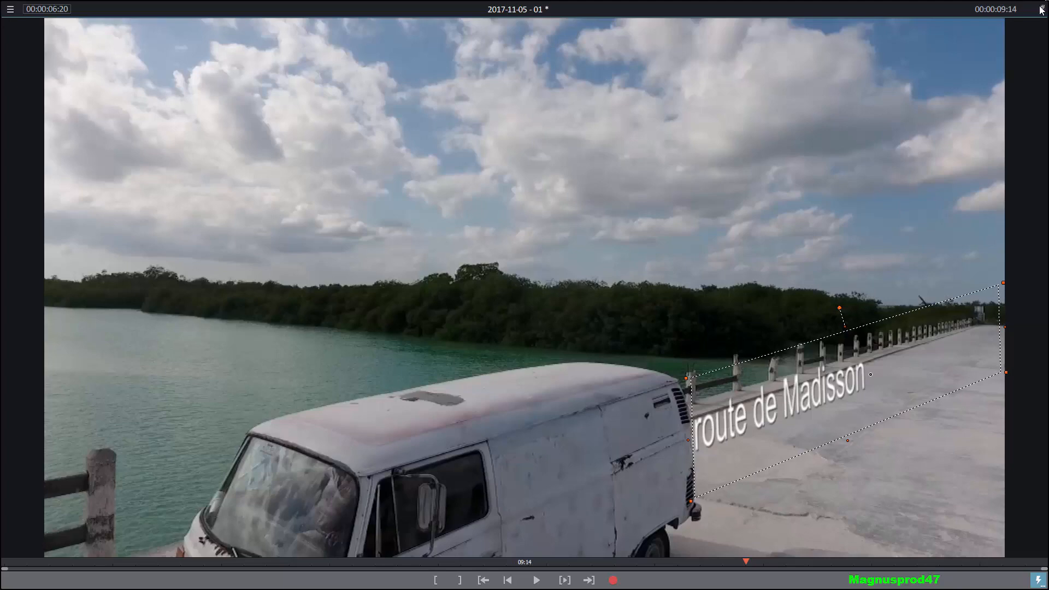
key(Escape)
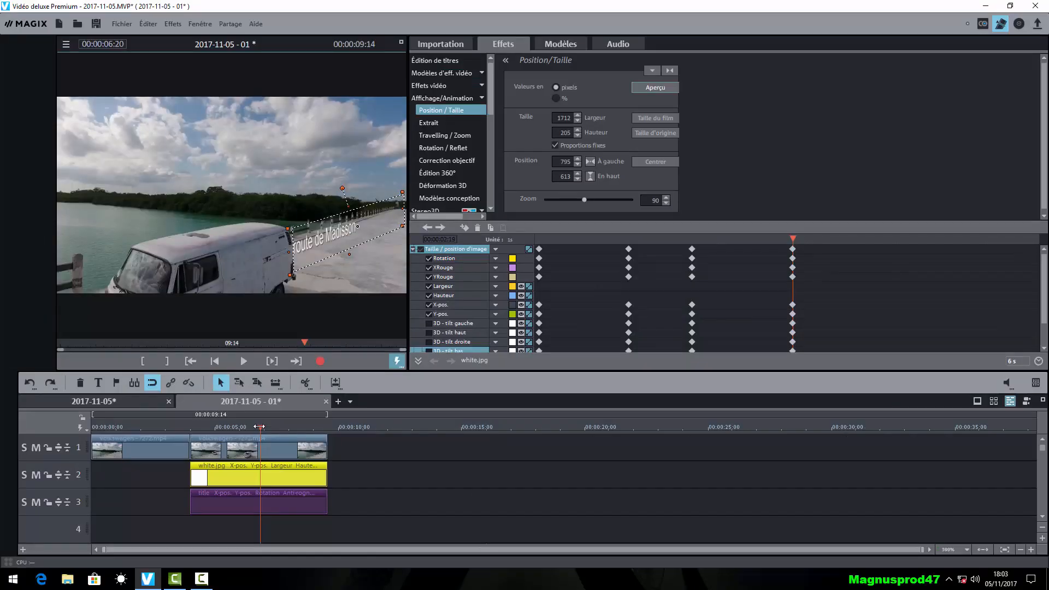
At 00:00:07:02, move the white image to about 734 from the left and 635 from the top, uncovering the whole title.
mouse_move(259, 426)
mouse_down()
mouse_move(276, 425)
mouse_move(266, 425)
mouse_up()
click(402, 44)
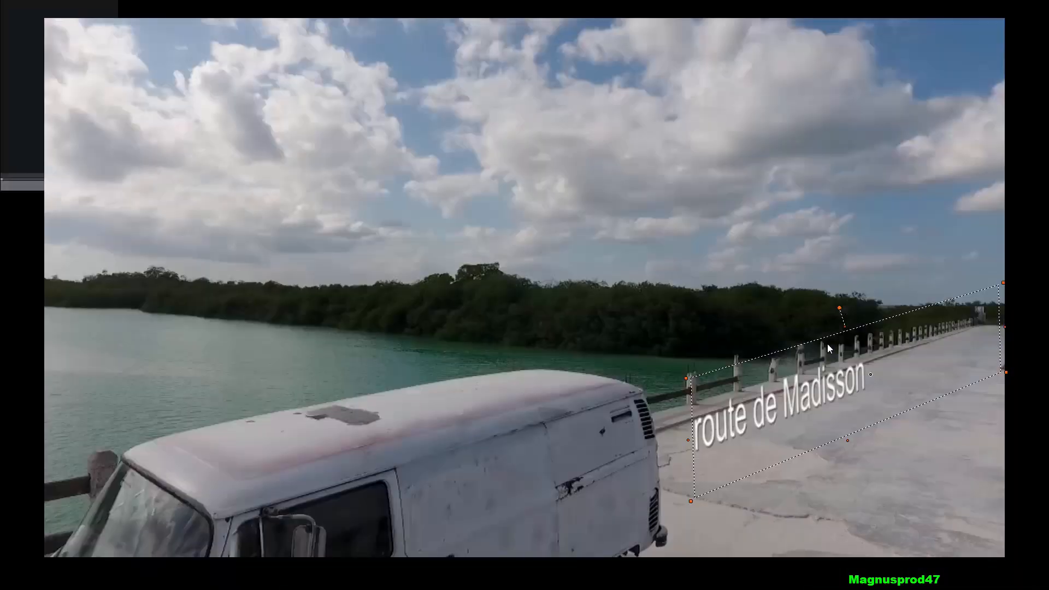
drag(728, 388, 697, 399)
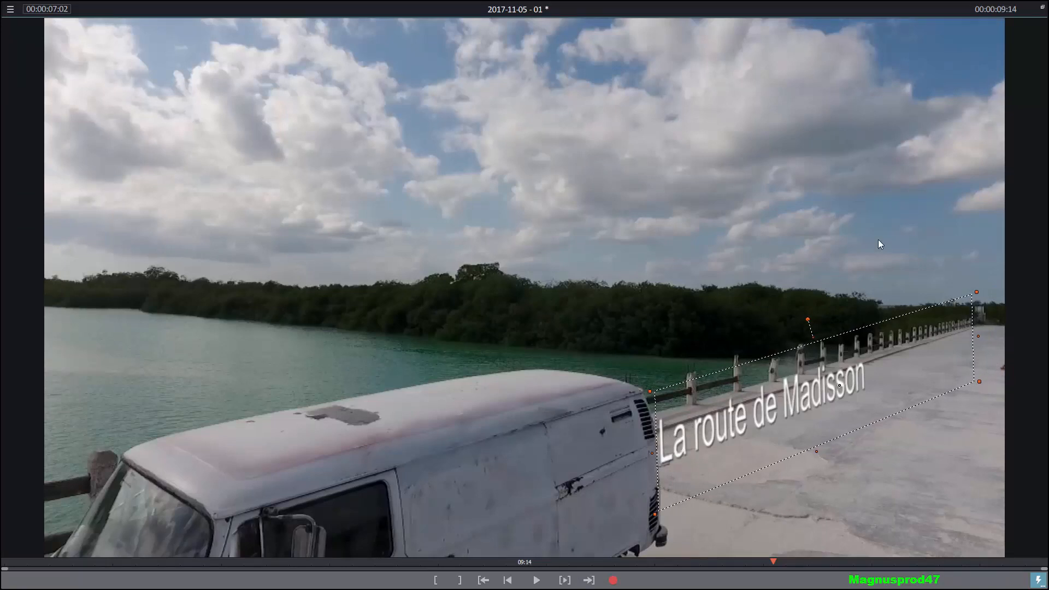
click(1042, 7)
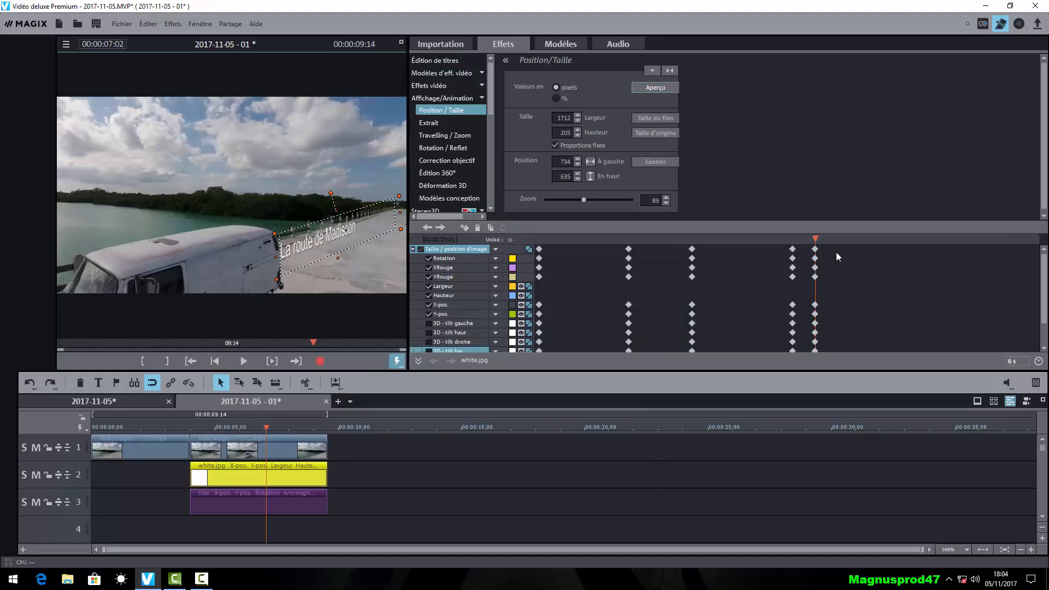
Scrub past the last keyframe, then play the enlarged preview from 00:00:04:00 to check the title reveal behind the van.
drag(814, 241, 936, 246)
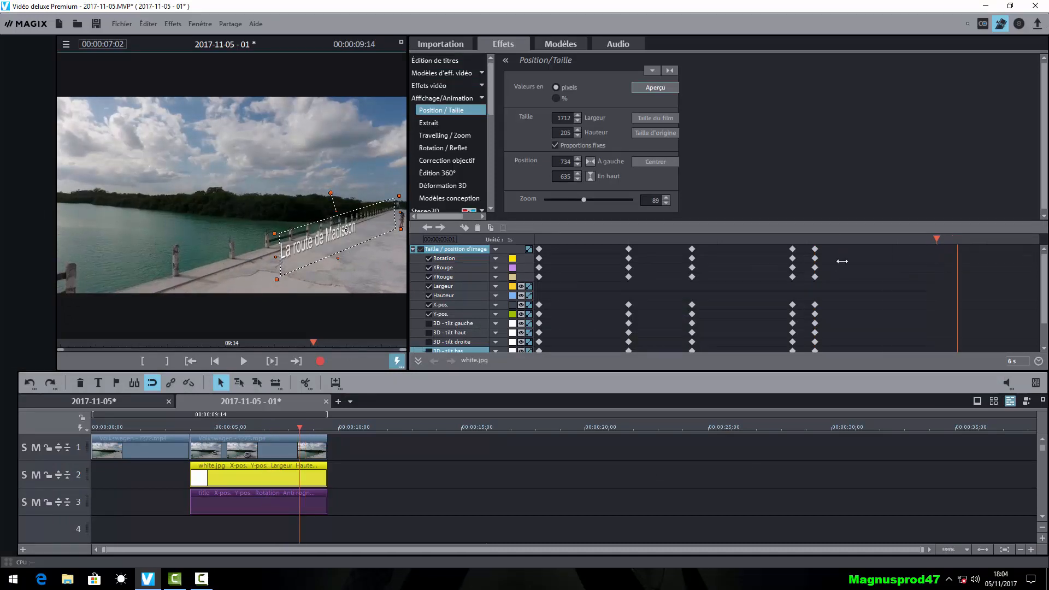
click(435, 361)
click(397, 361)
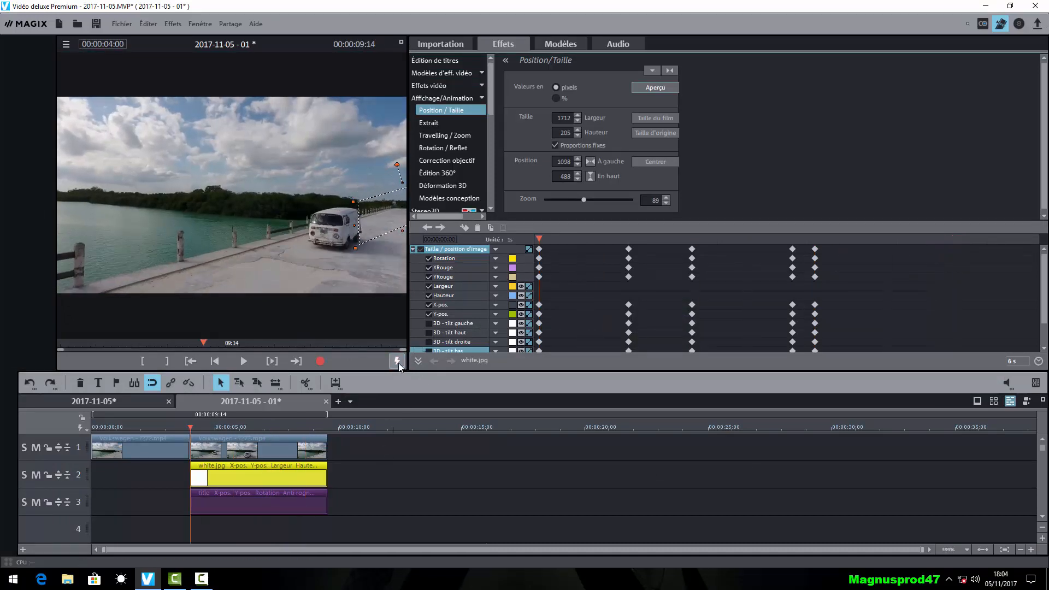
click(402, 43)
click(538, 580)
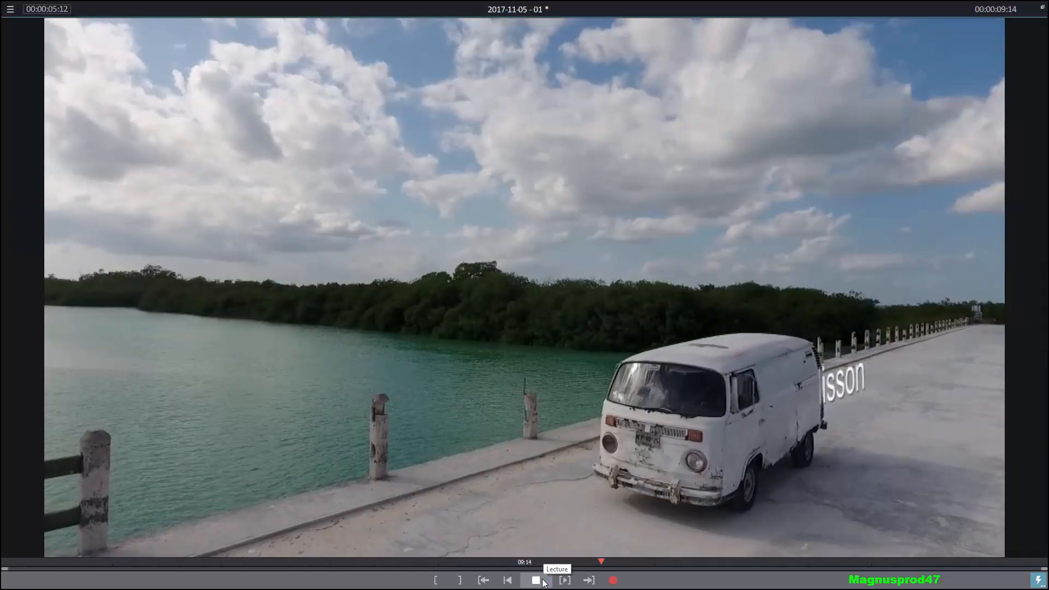
click(543, 581)
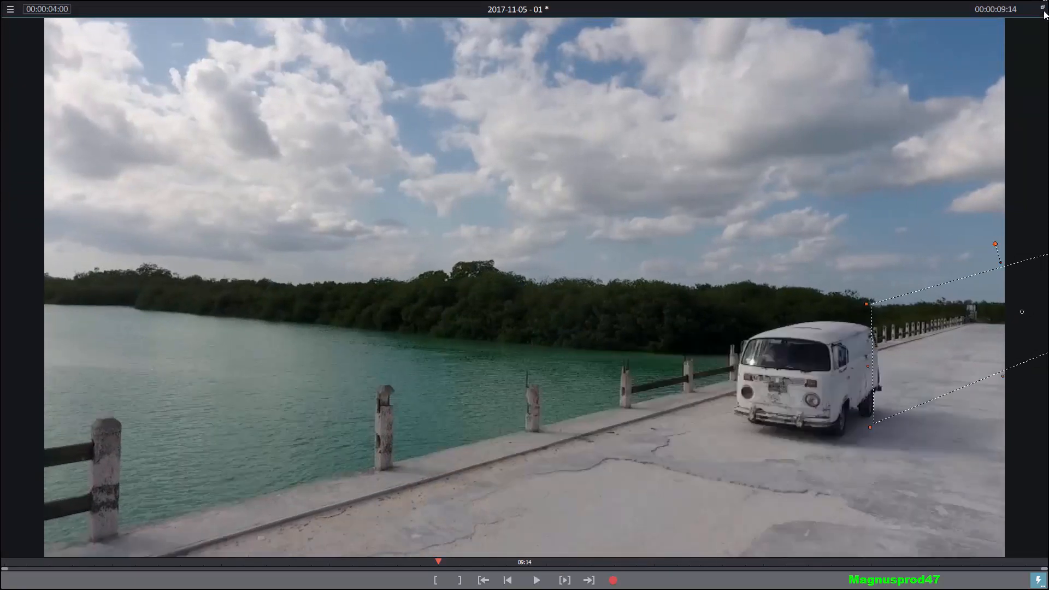
click(1042, 7)
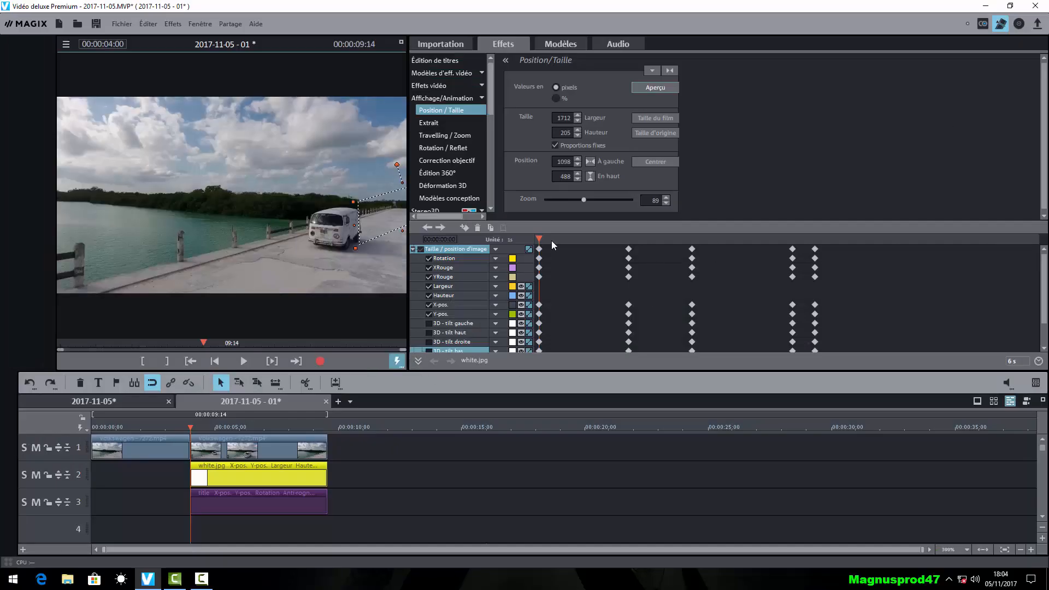
Add a correction keyframe at 00:00:04:09 by moving the white image to about 1087 from the left and 491 from the top.
drag(538, 238, 561, 241)
click(539, 249)
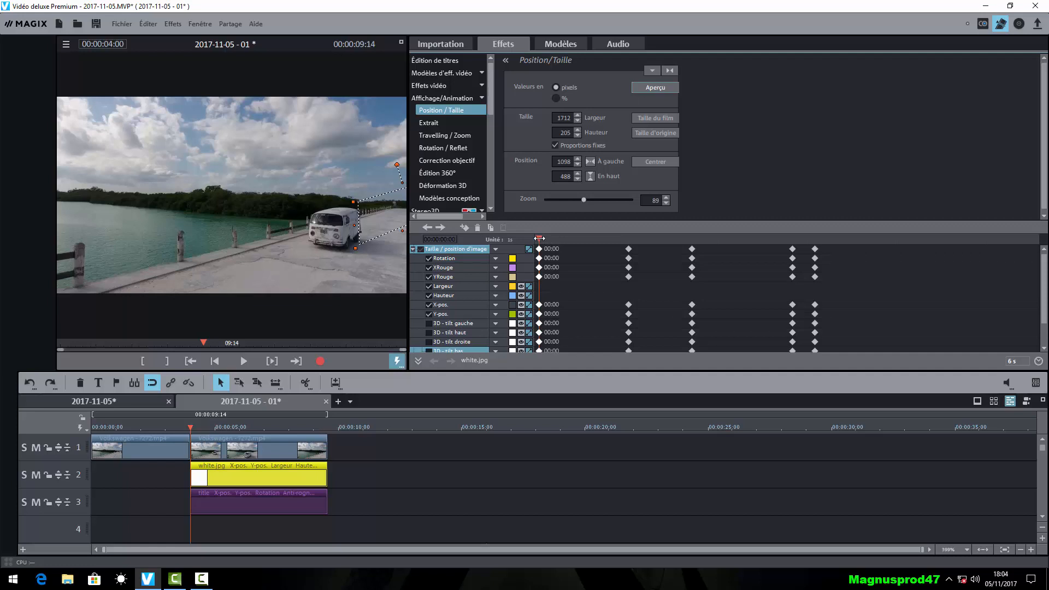
drag(539, 238, 571, 234)
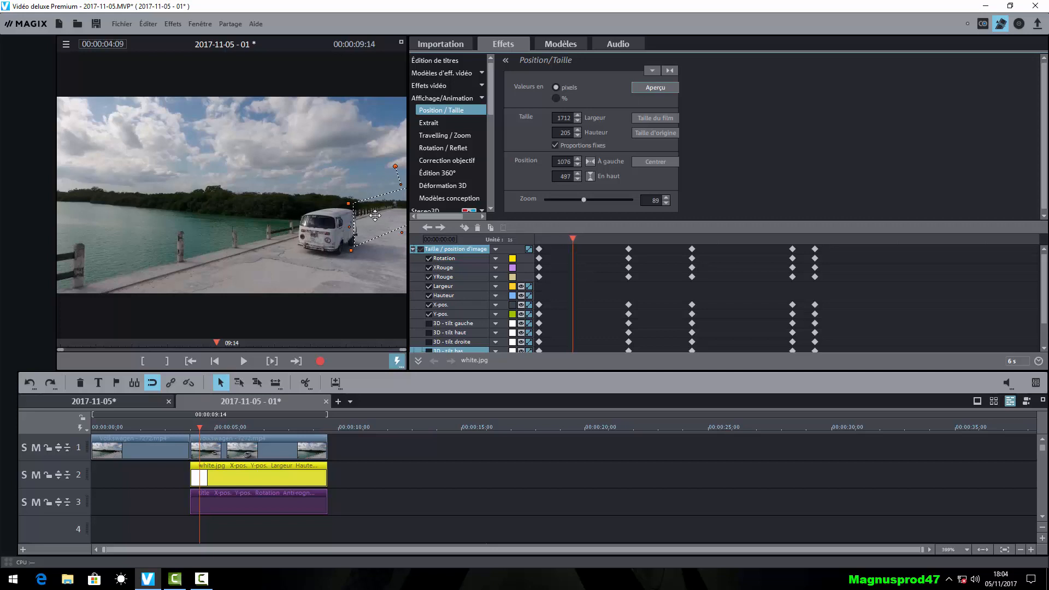
drag(375, 215, 377, 213)
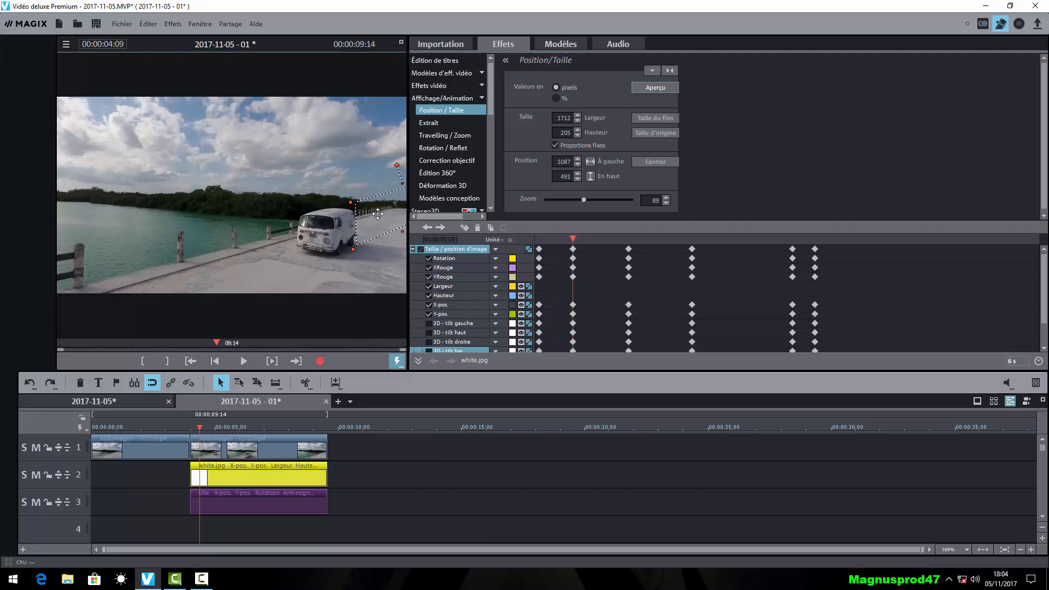
Return the playhead to 00:00:04:00 and play the corrected title reveal in the enlarged preview.
drag(573, 240, 541, 249)
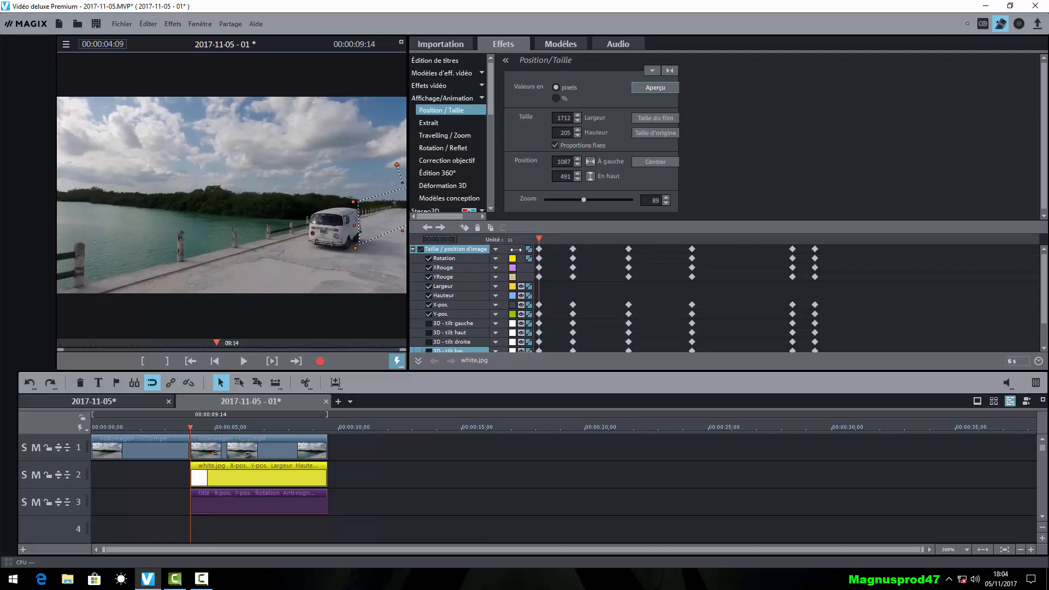
click(400, 43)
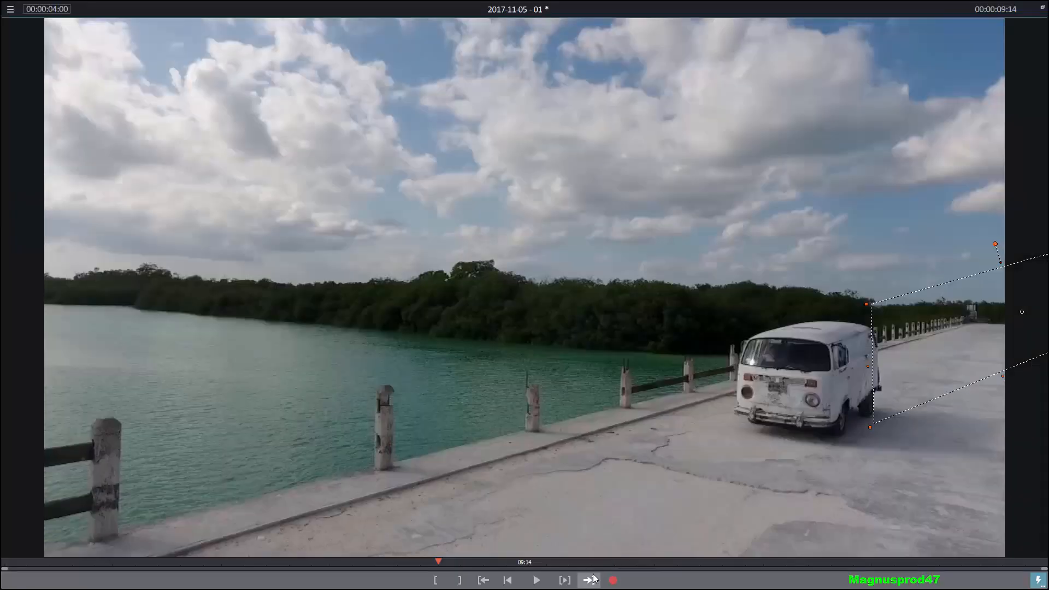
click(536, 580)
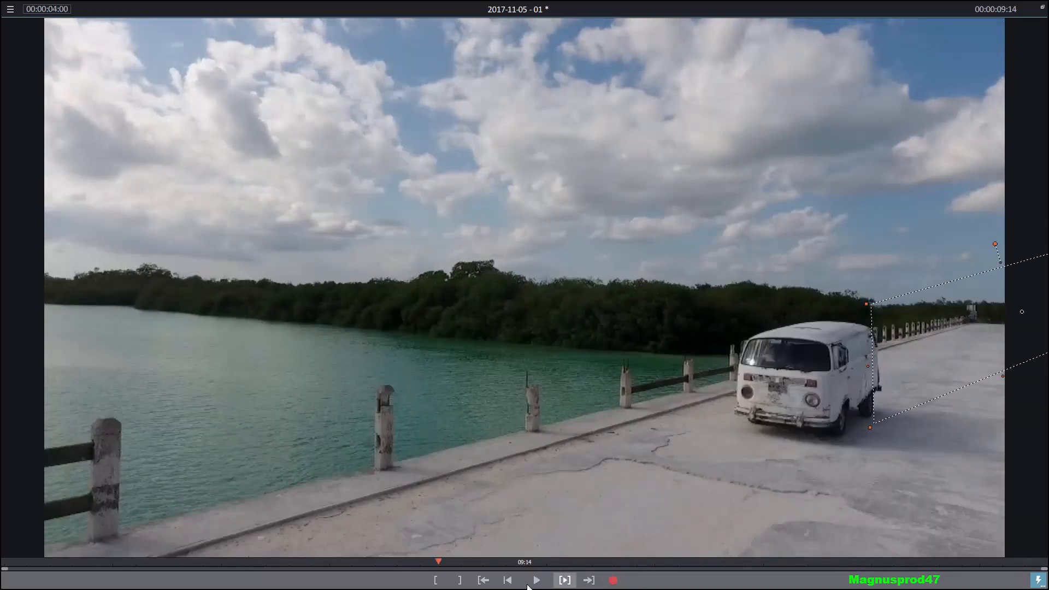
click(536, 581)
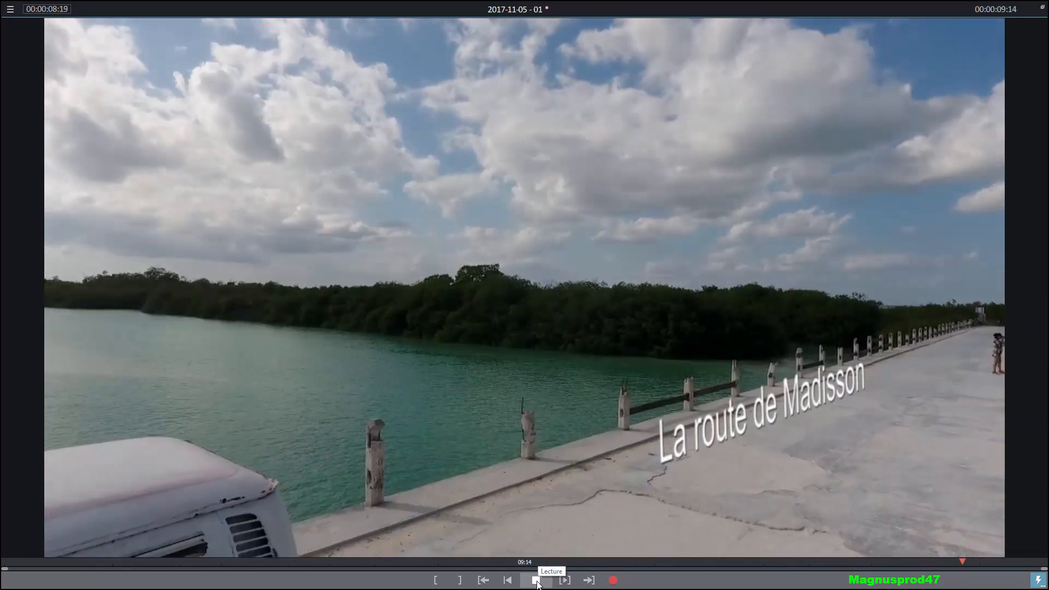
click(536, 580)
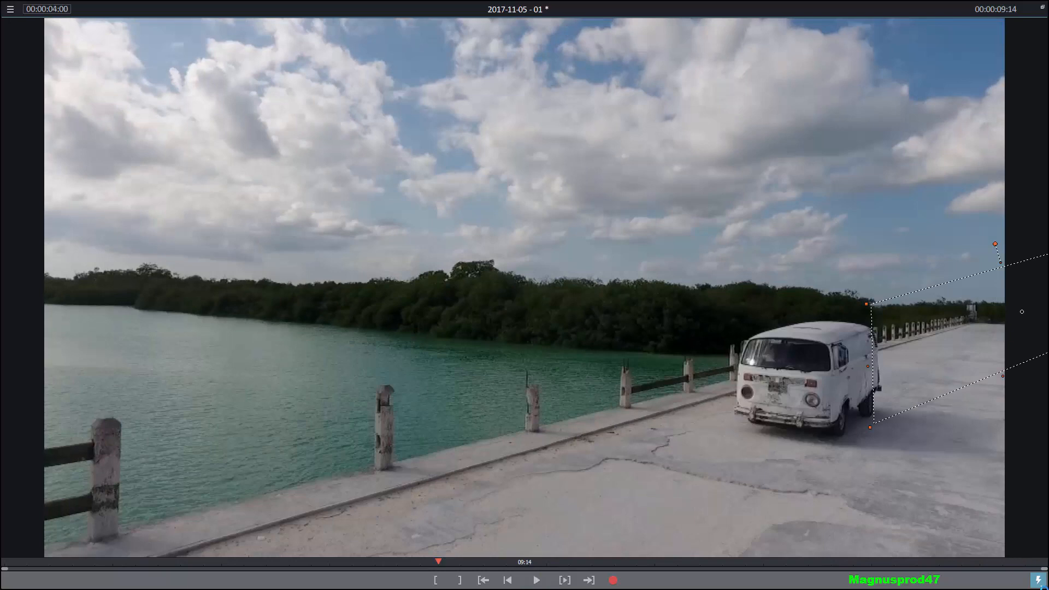